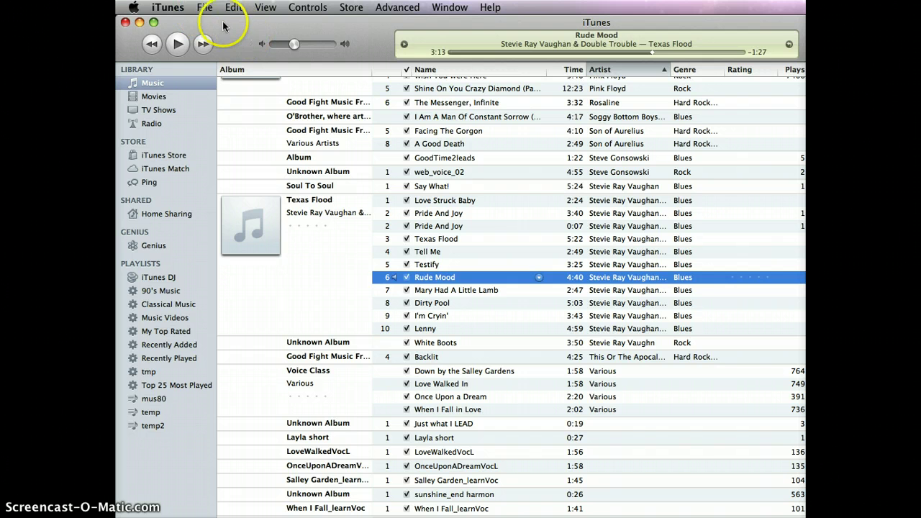
# Set the import settings to MP3 Encoder at Good Quality (128 kbps) and accept the preferences
pyautogui.click(167, 7)
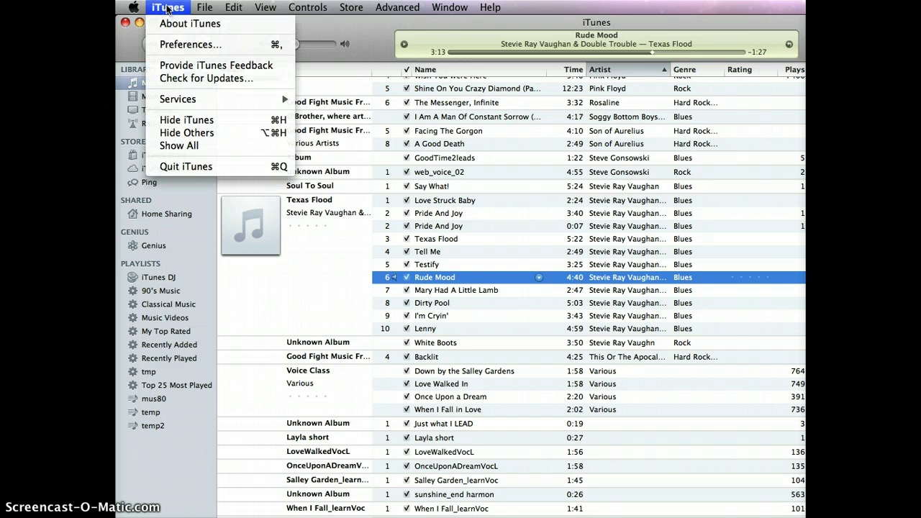
pyautogui.click(181, 43)
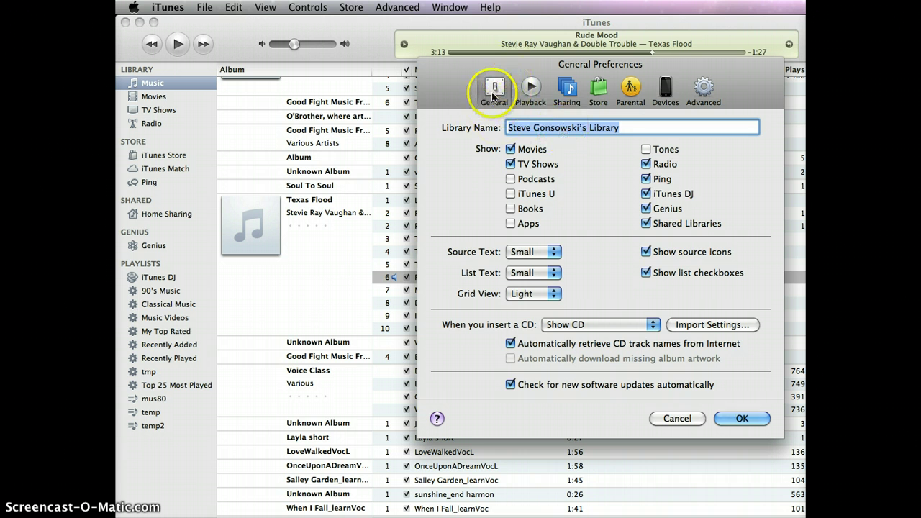
pyautogui.click(698, 326)
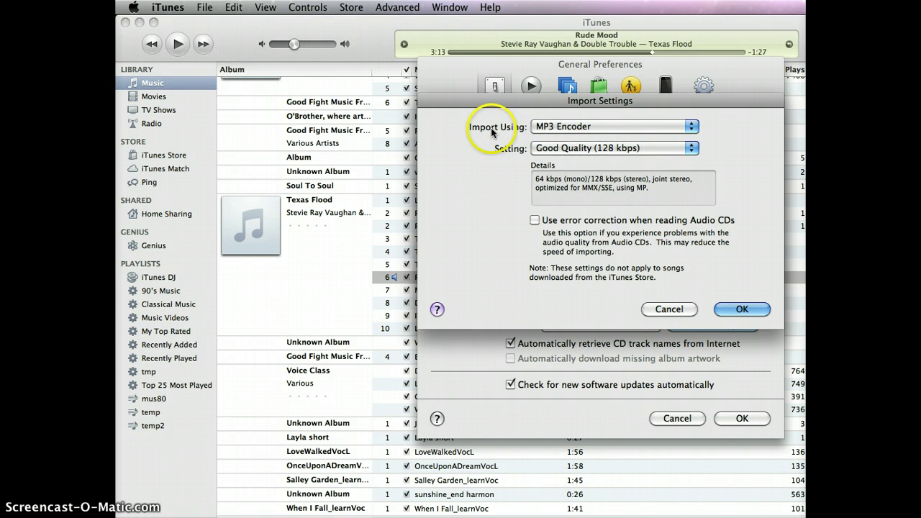
pyautogui.click(691, 128)
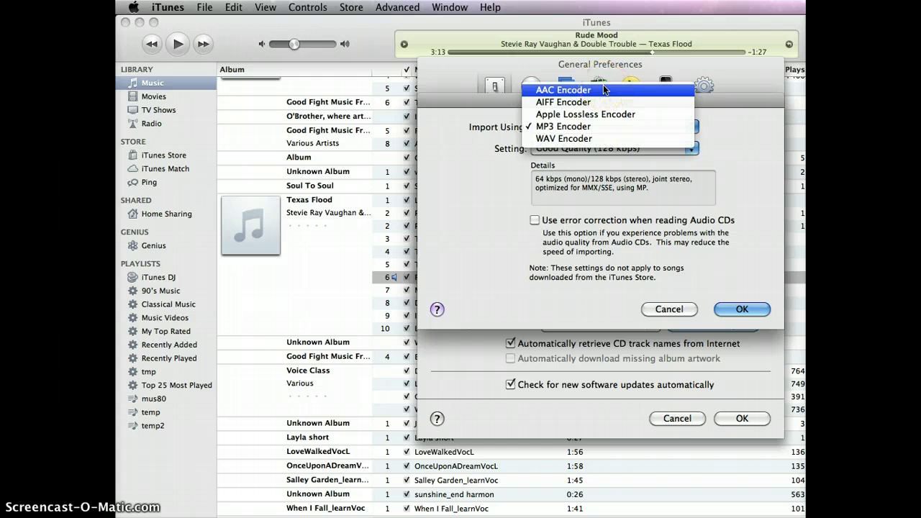
pyautogui.click(569, 133)
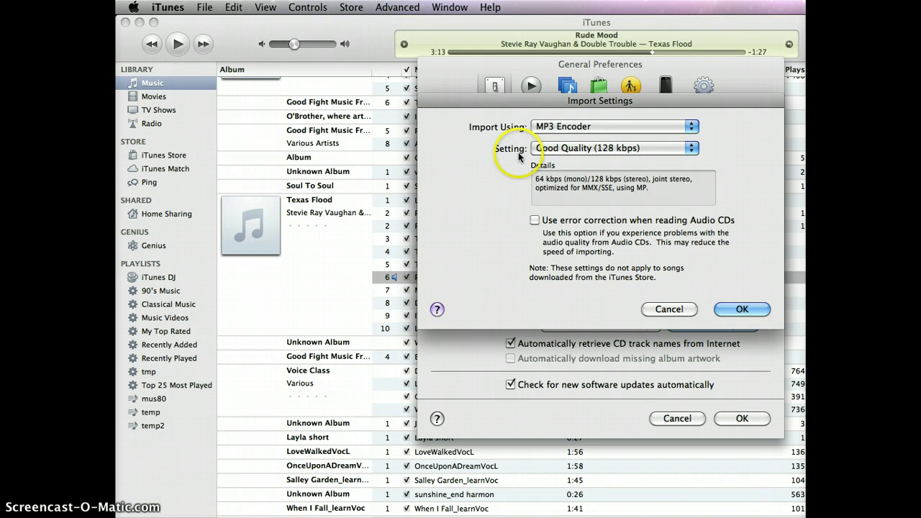
pyautogui.click(692, 151)
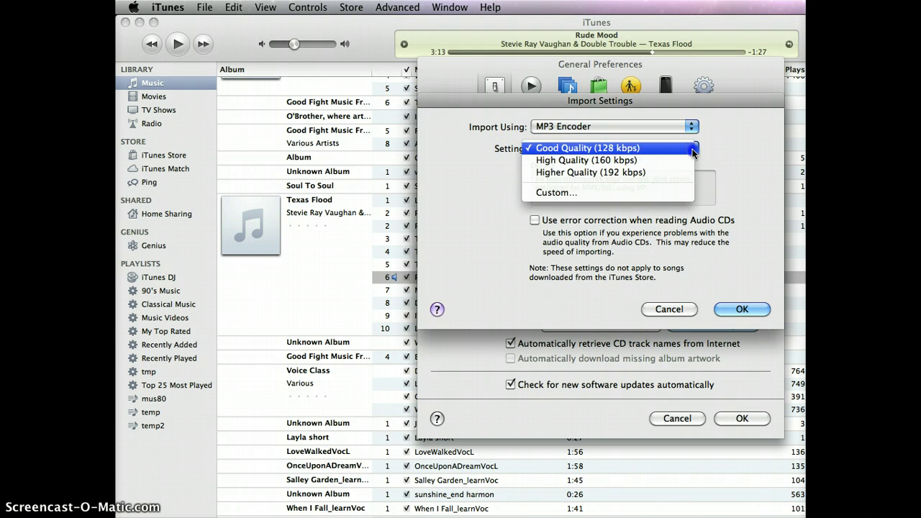
pyautogui.click(615, 151)
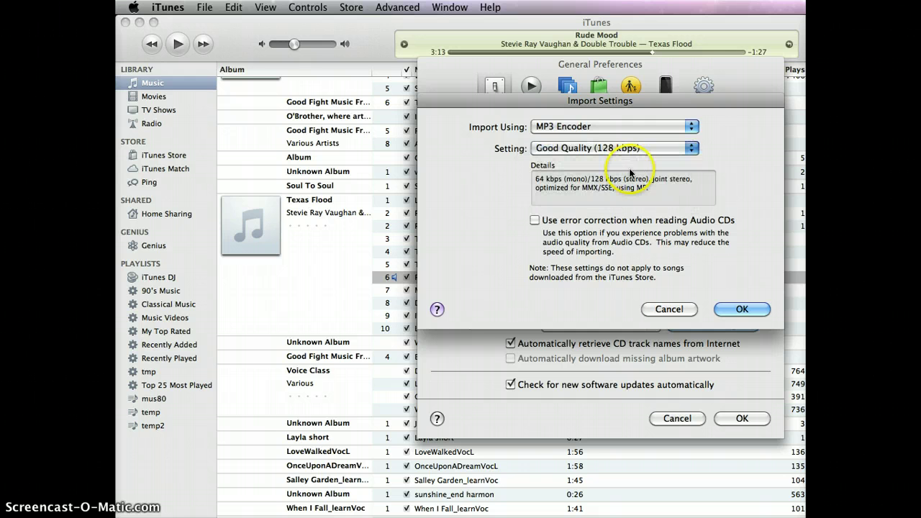
pyautogui.click(743, 309)
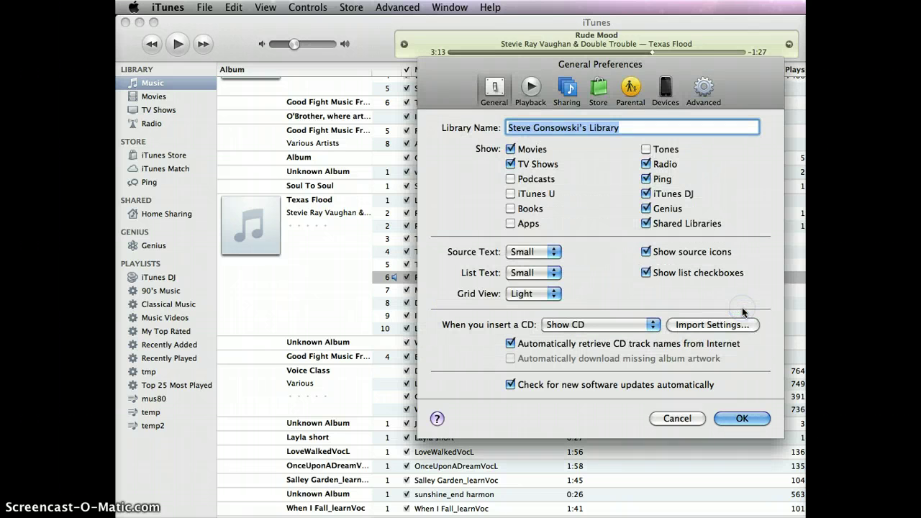
pyautogui.click(737, 418)
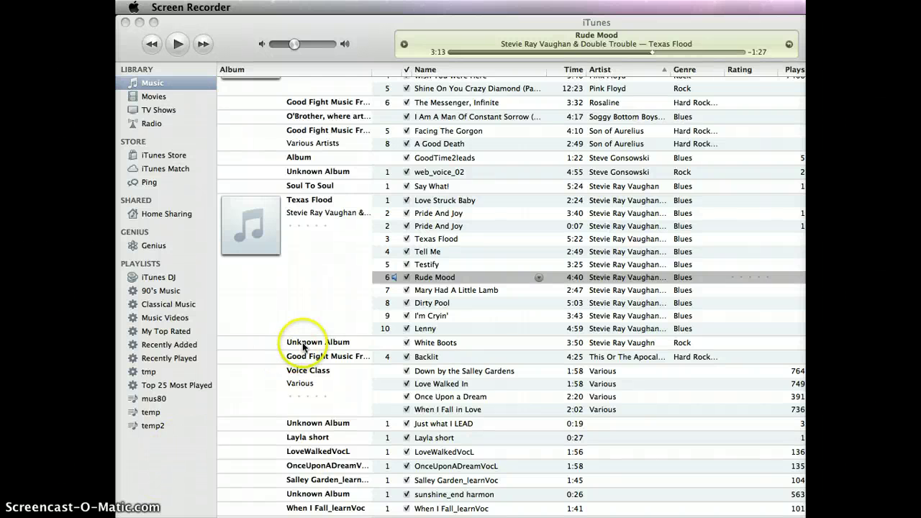
# Set the start time of the Rude Mood track to 2:51 and its stop time to 3:21
pyautogui.click(428, 279)
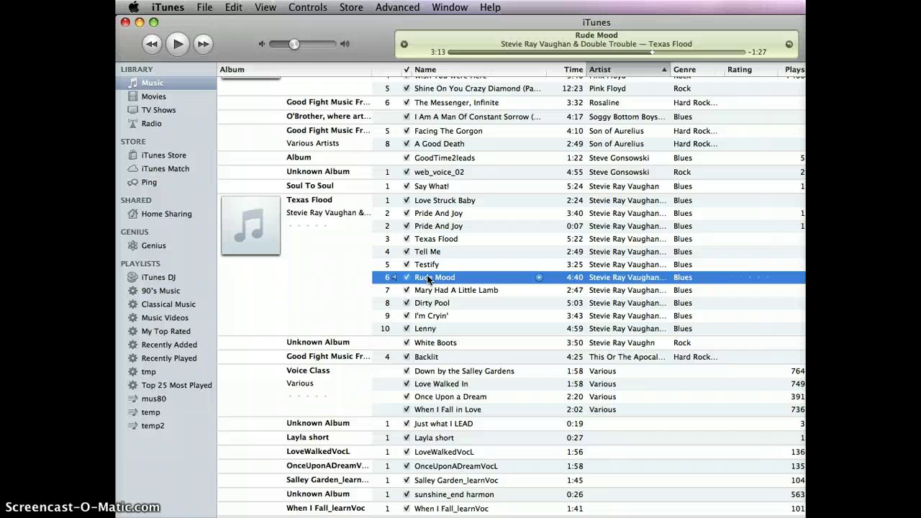
pyautogui.rightClick(428, 278)
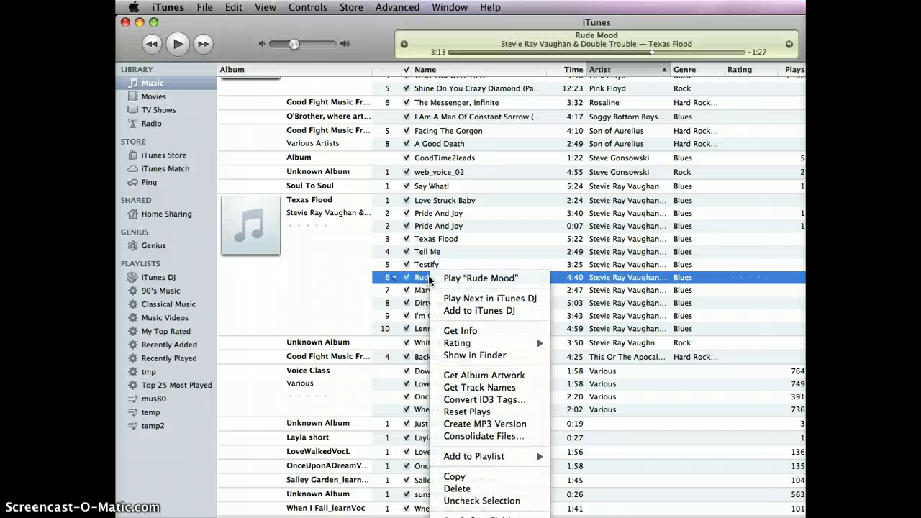
pyautogui.click(462, 331)
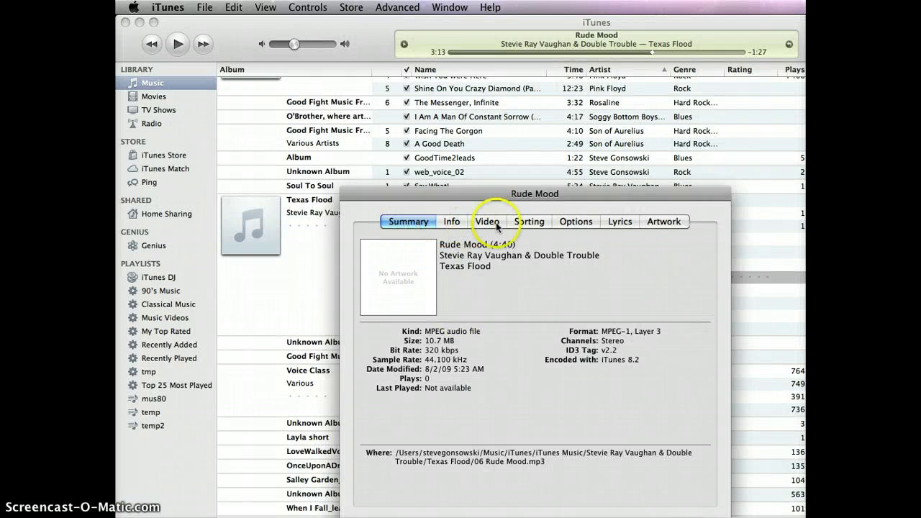
pyautogui.click(581, 222)
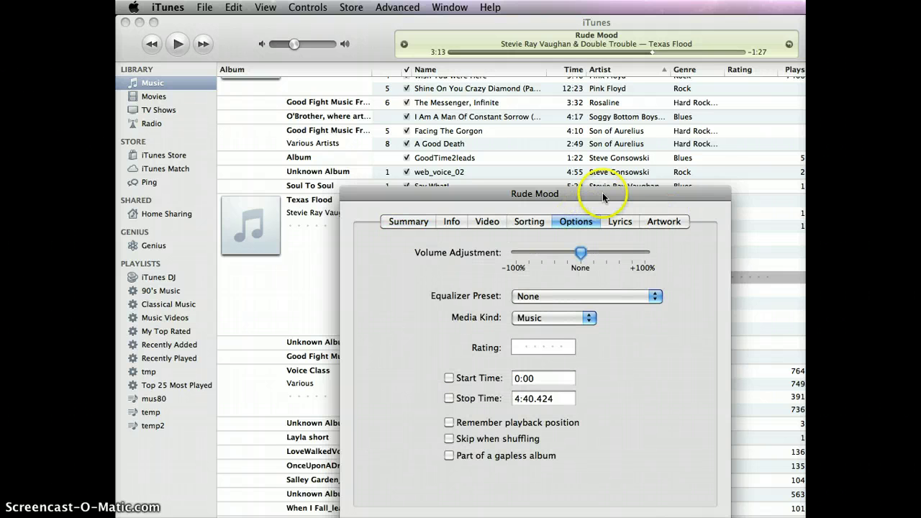
pyautogui.moveTo(612, 193); pyautogui.dragTo(655, 90)
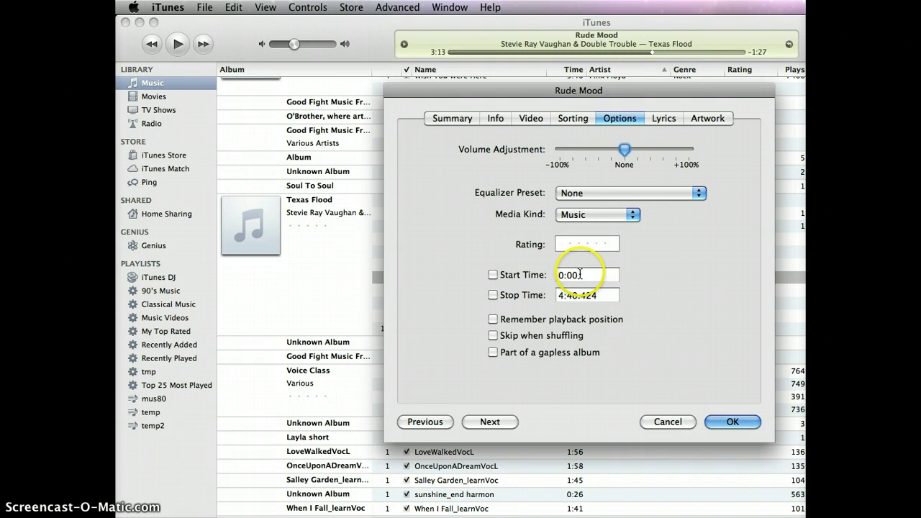
pyautogui.doubleClick(584, 275)
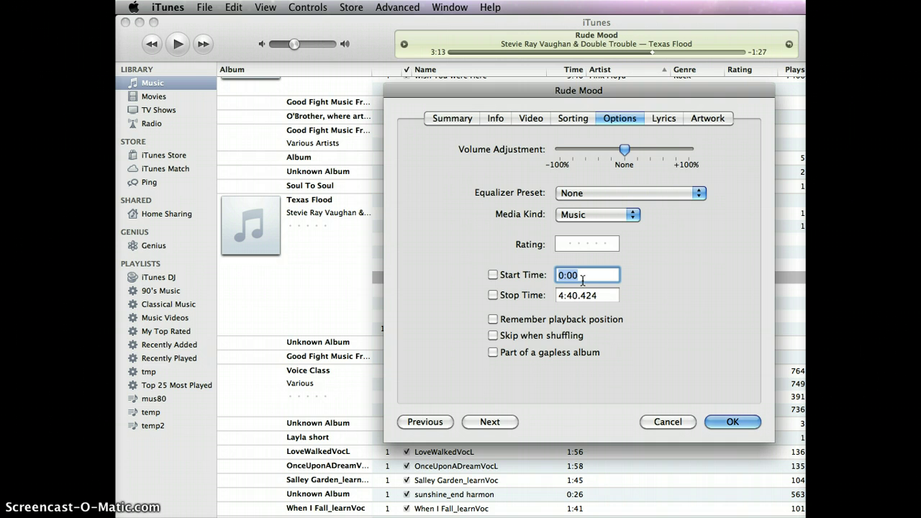
pyautogui.write('2:51')
pyautogui.press('Tab')
pyautogui.write('3')
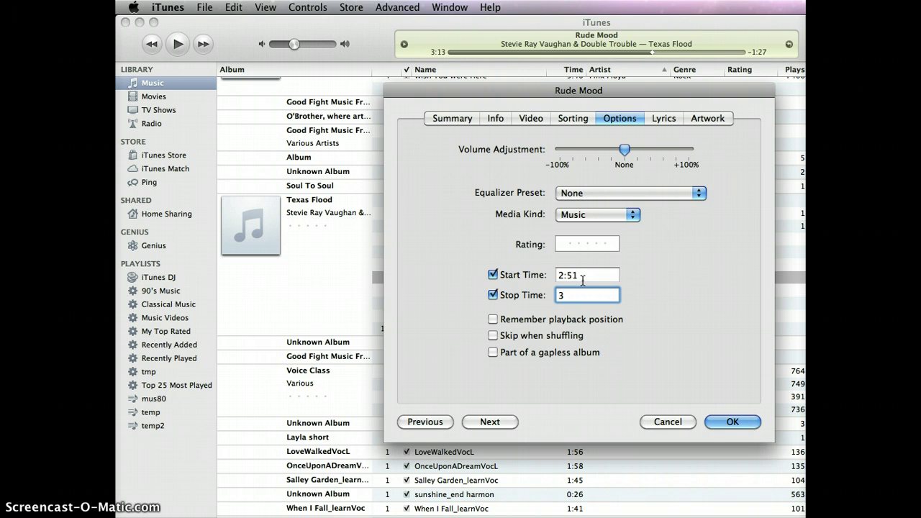
pyautogui.write(':21')
pyautogui.click(736, 422)
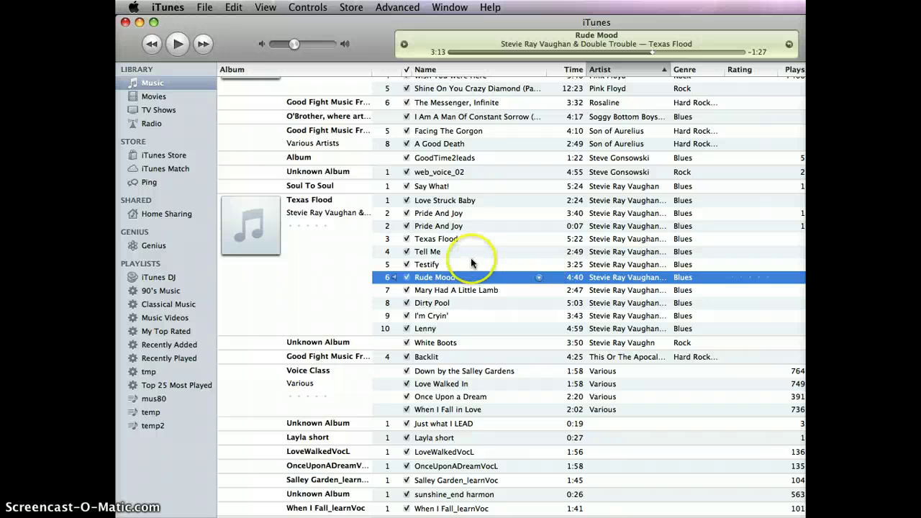
# Play Tell Me briefly, and switch playback to Rude Mood to check its start point
pyautogui.doubleClick(429, 252)
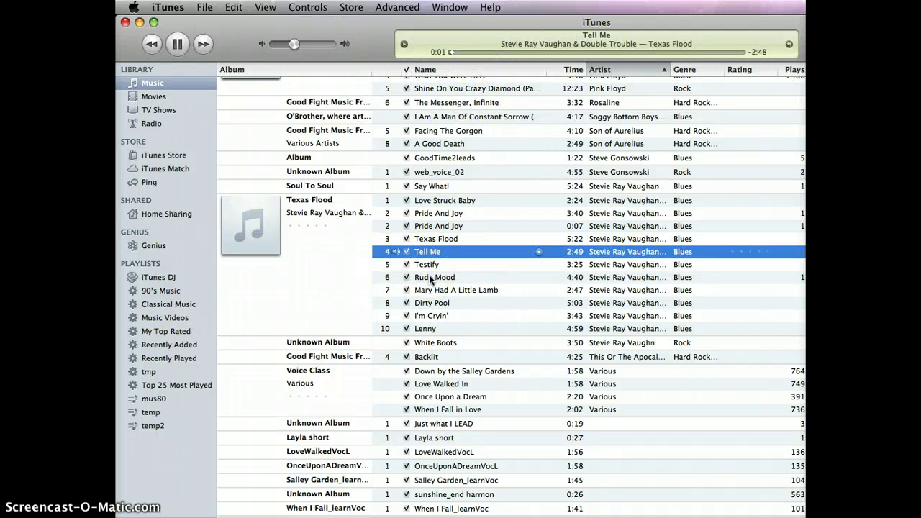
pyautogui.doubleClick(430, 279)
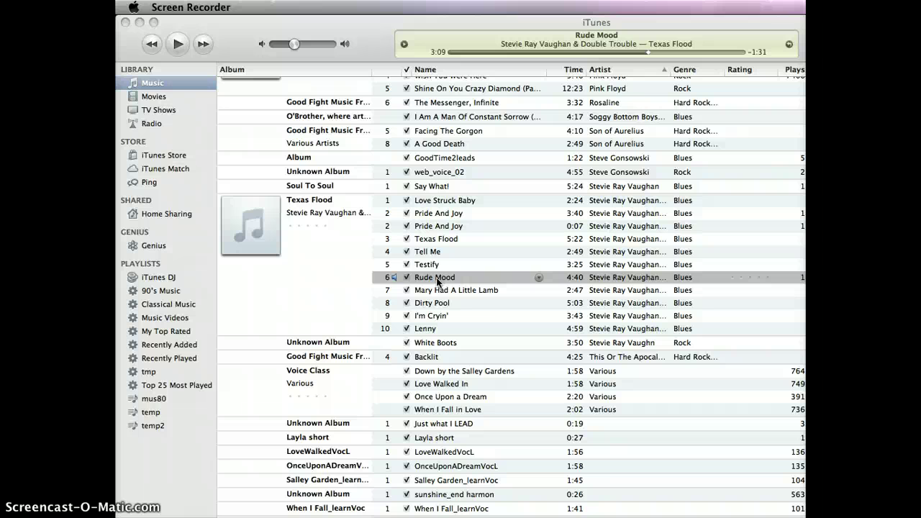
# Create an MP3 version of the Rude Mood excerpt and play the new shortened track
pyautogui.click(437, 281)
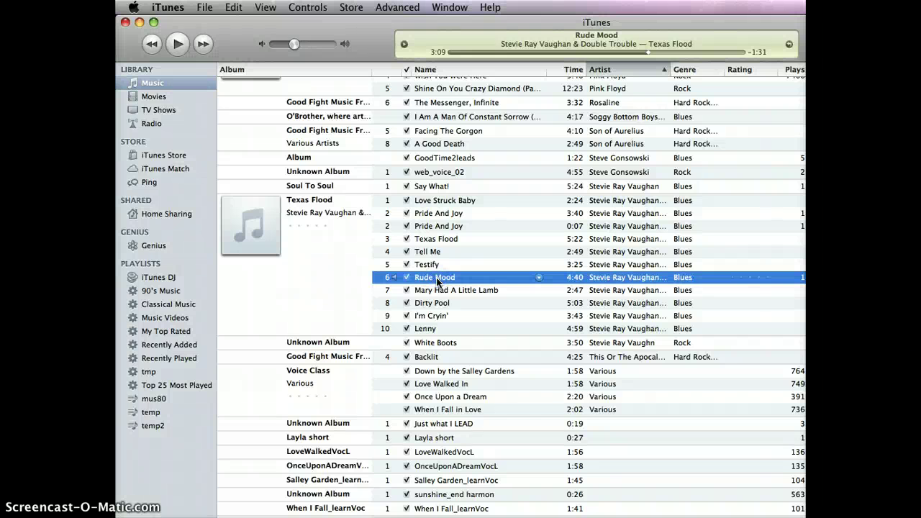
pyautogui.rightClick(437, 281)
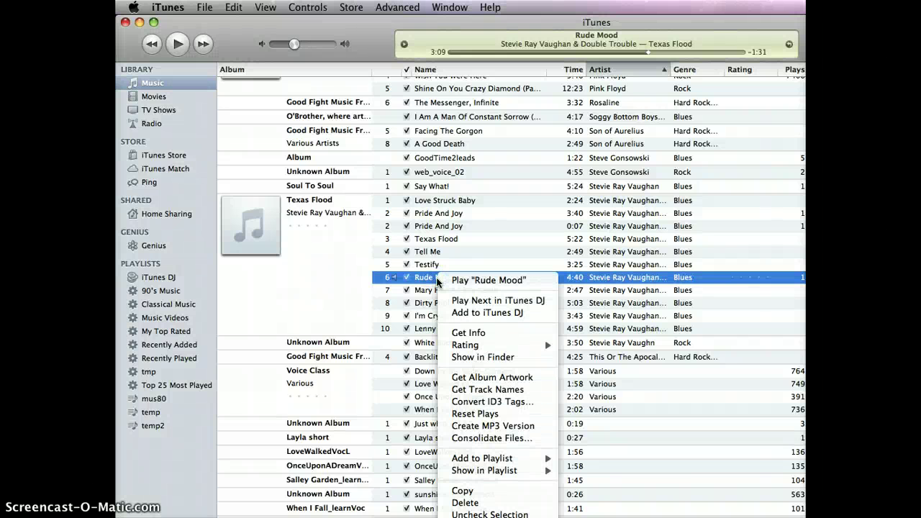
pyautogui.moveTo(460, 347)
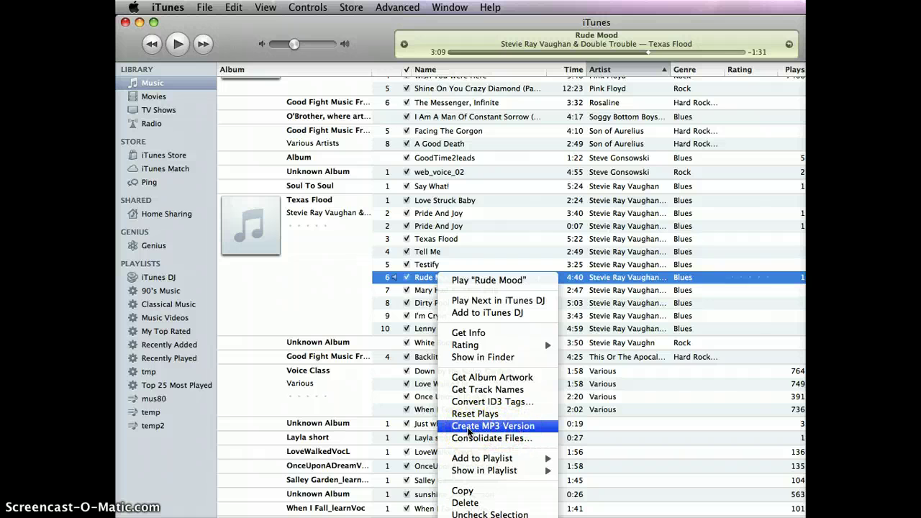
pyautogui.click(469, 429)
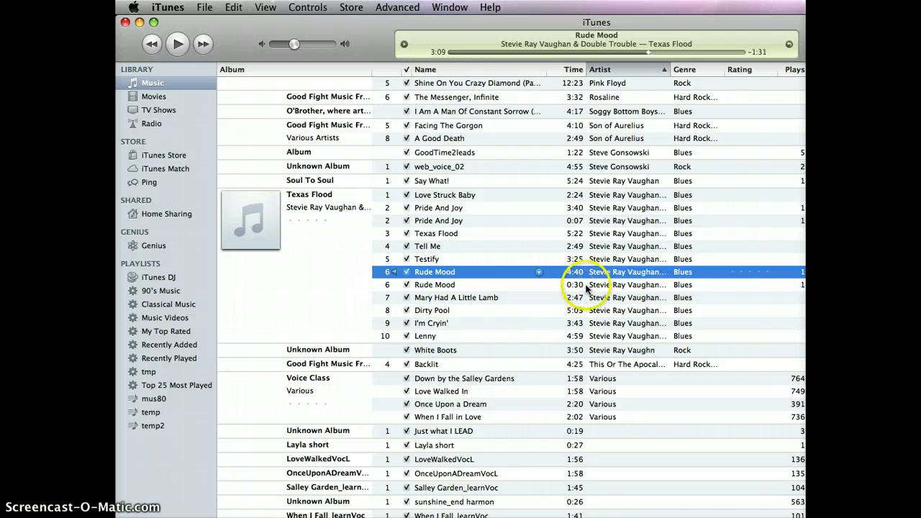
pyautogui.doubleClick(441, 285)
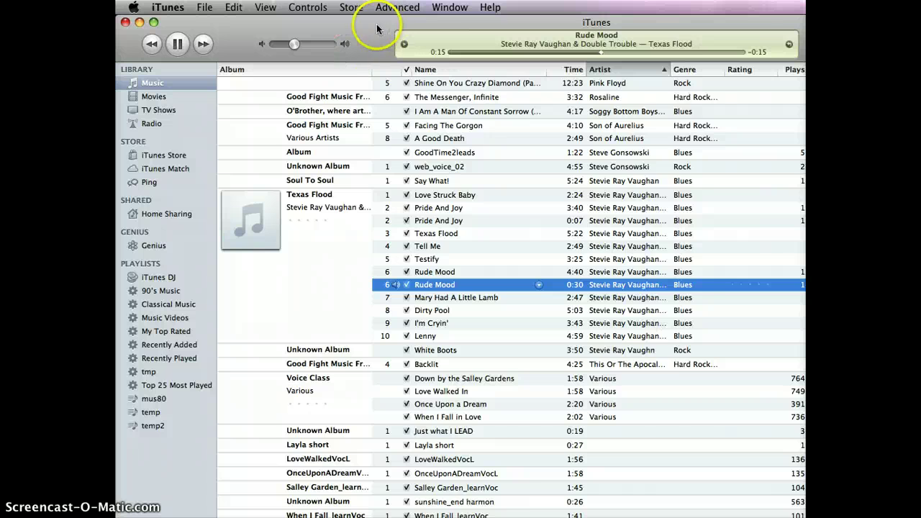
# Move the iTunes window aside and minimize the browser and Flash windows to expose the desktop
pyautogui.moveTo(439, 26); pyautogui.dragTo(625, 27)
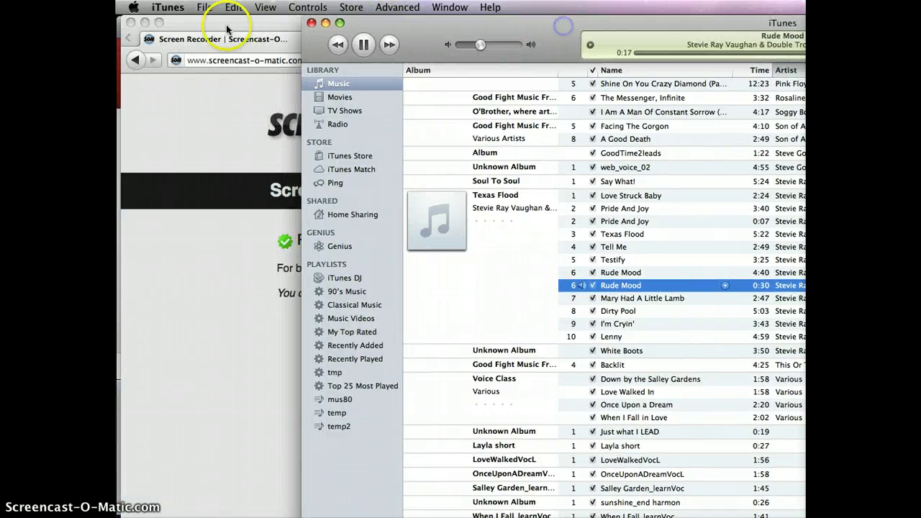
pyautogui.click(144, 28)
pyautogui.click(141, 27)
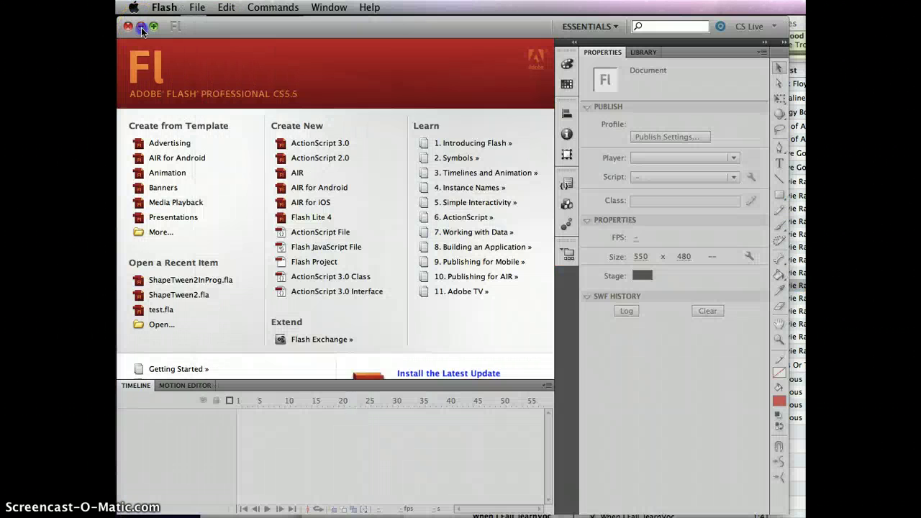
pyautogui.click(141, 28)
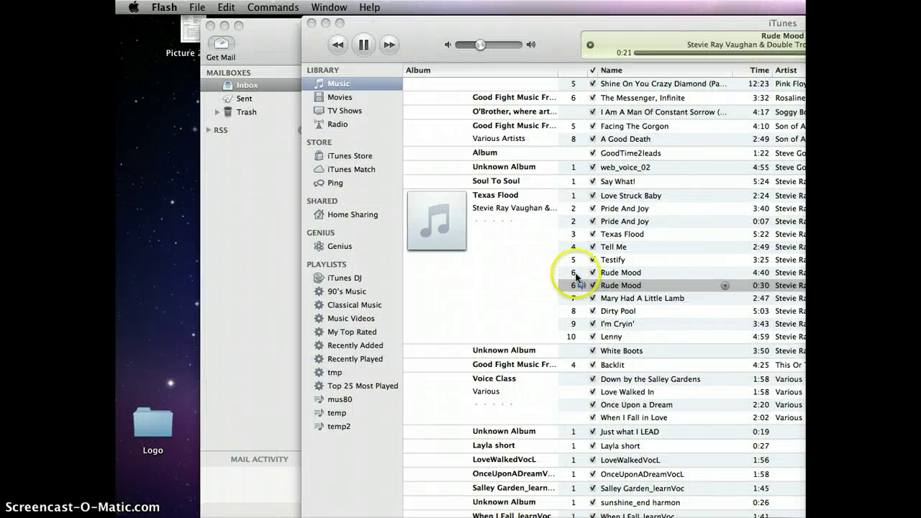
# Copy the 0:30 Rude Mood track from the library to the desktop and return to iTunes
pyautogui.click(624, 287)
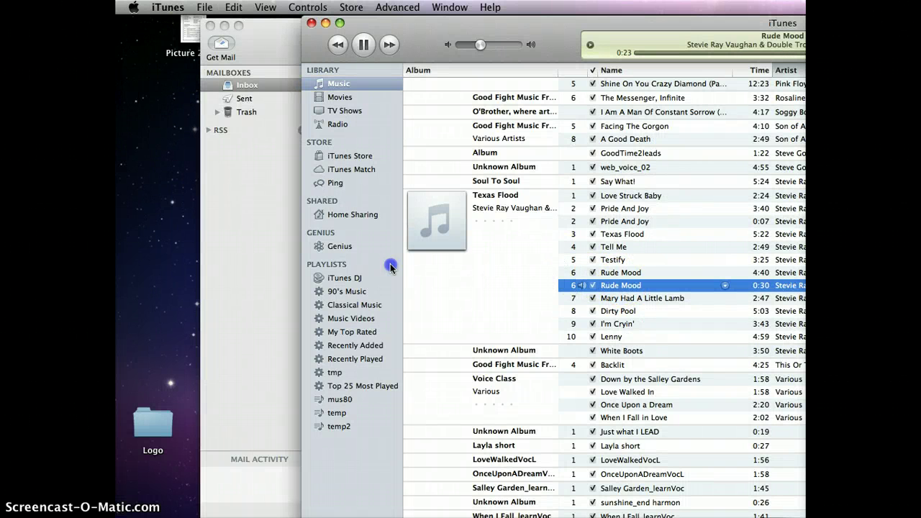
pyautogui.moveTo(622, 288); pyautogui.dragTo(158, 245)
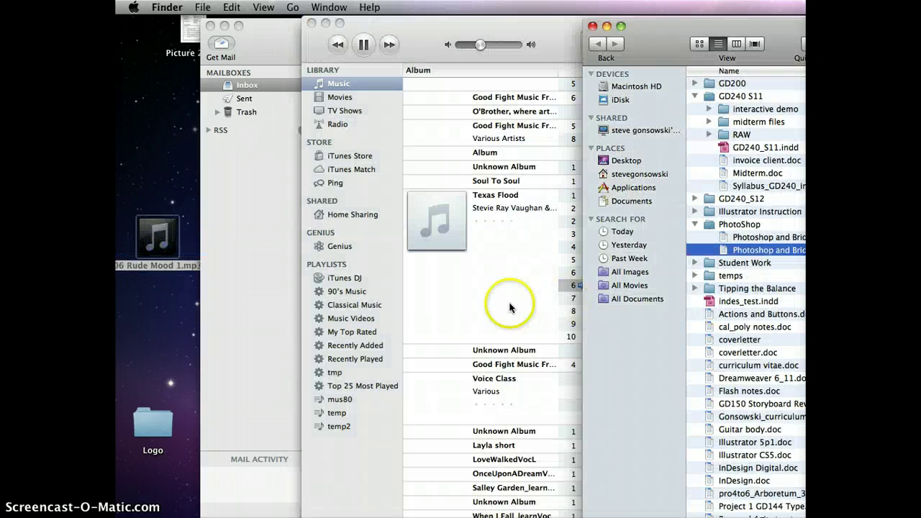
pyautogui.click(502, 287)
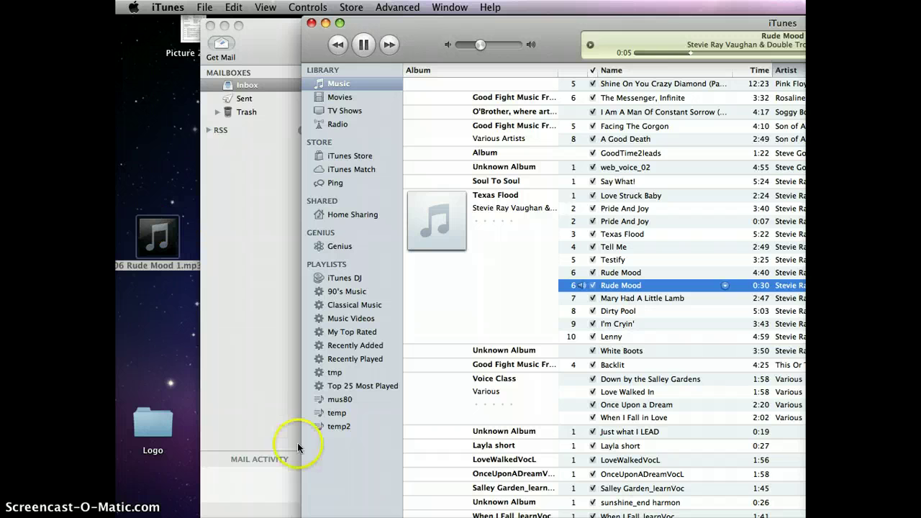
# Clear the custom start and stop times of the 4:40 Rude Mood track, save the track options, and pause playback
pyautogui.click(620, 273)
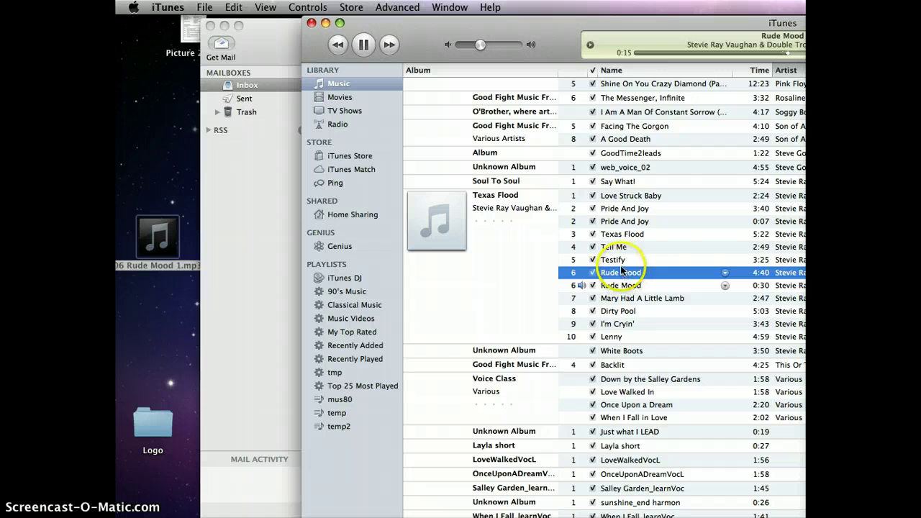
pyautogui.rightClick(614, 273)
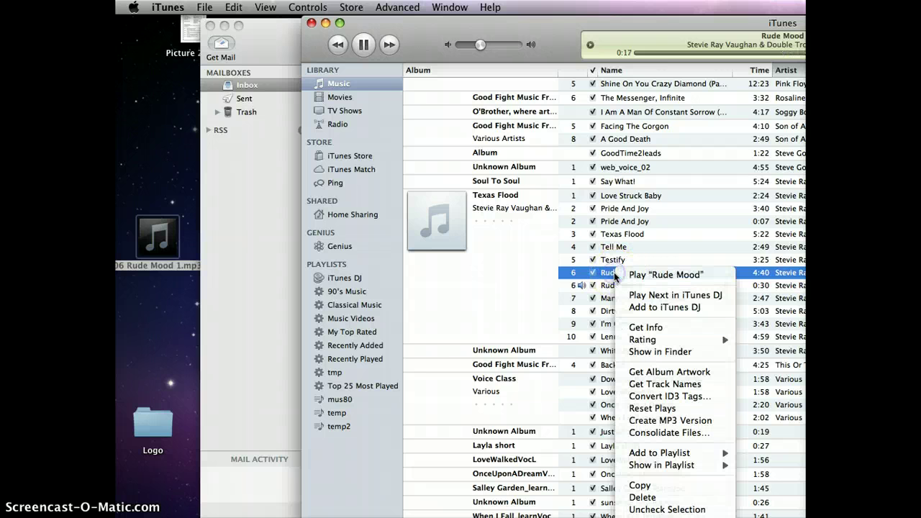
pyautogui.click(646, 326)
pyautogui.click(620, 121)
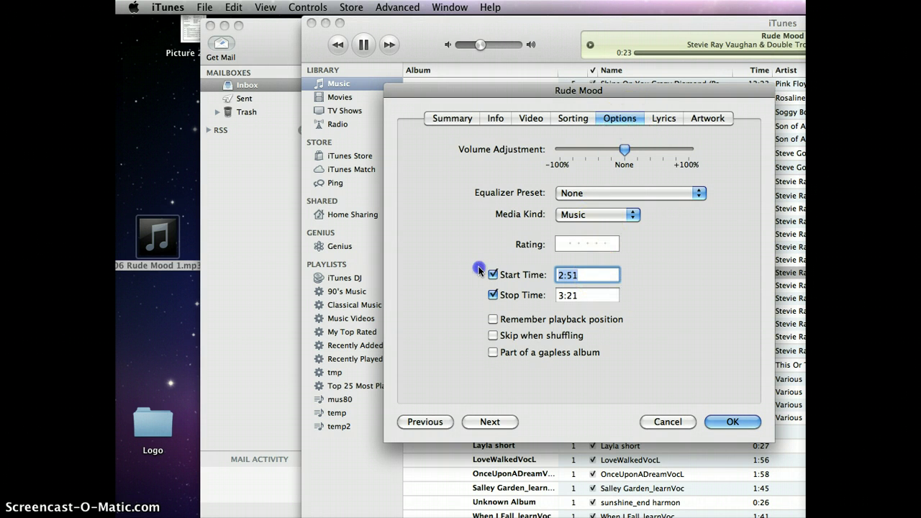
pyautogui.press('BackSpace')
pyautogui.press('Tab')
pyautogui.press('BackSpace')
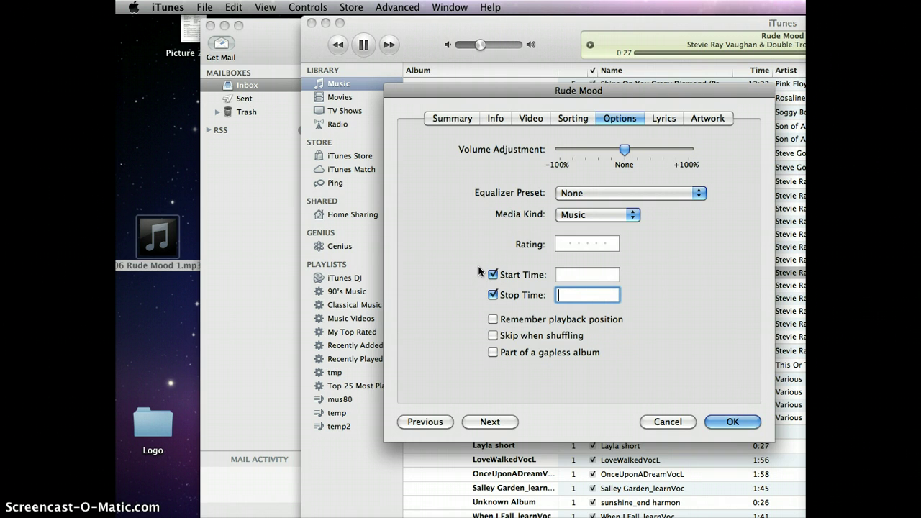
pyautogui.hotkey('shift', 'Tab')
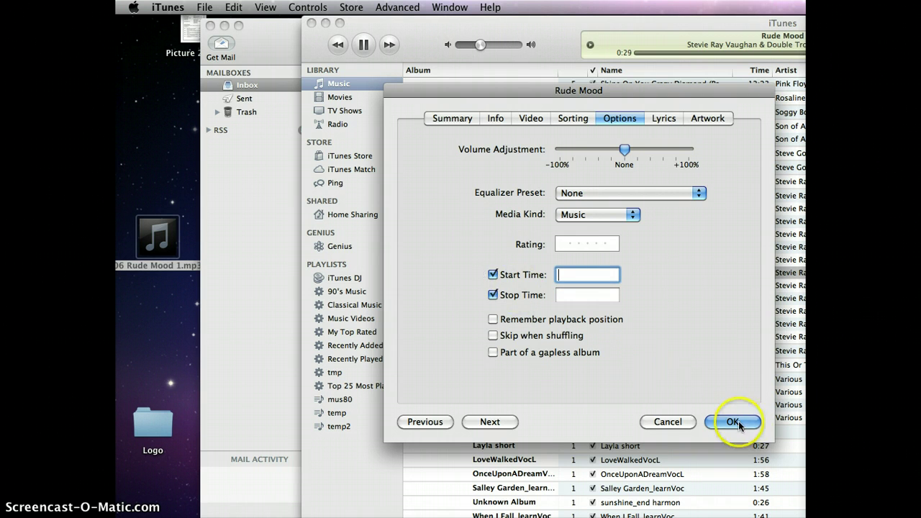
pyautogui.press('Tab')
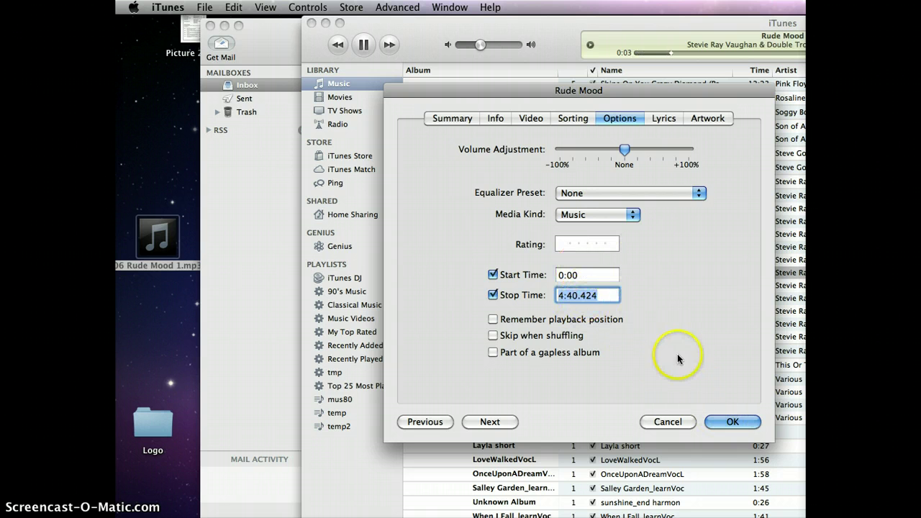
pyautogui.click(730, 422)
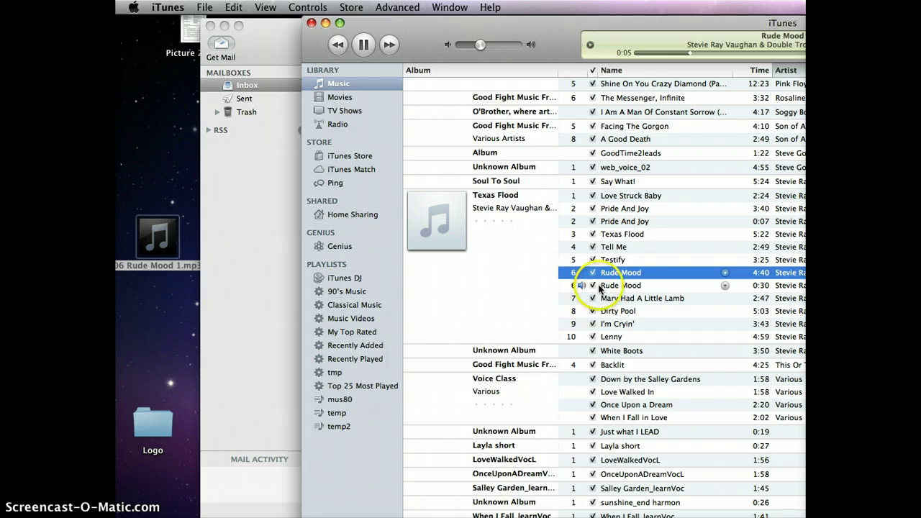
pyautogui.click(362, 44)
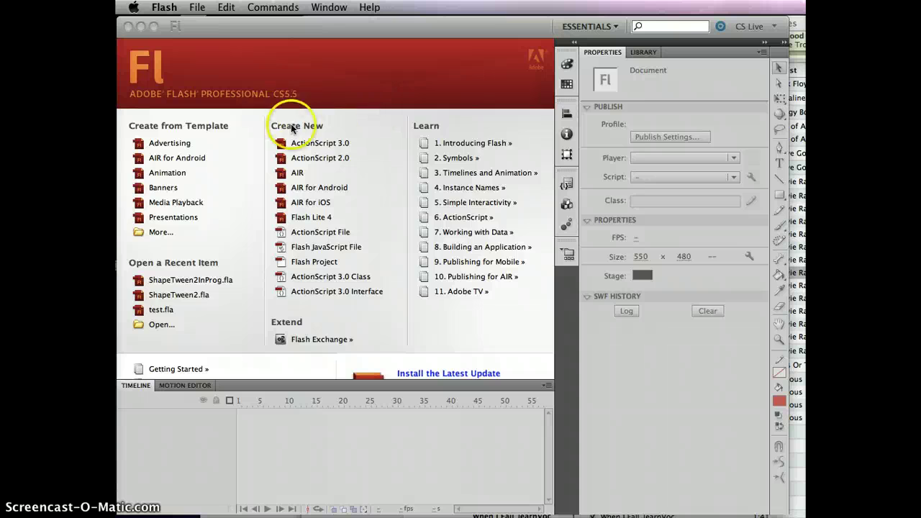
# Switch to Flash, create an ActionScript 3.0 document, and open the dialog for importing a file to its library
pyautogui.click(337, 142)
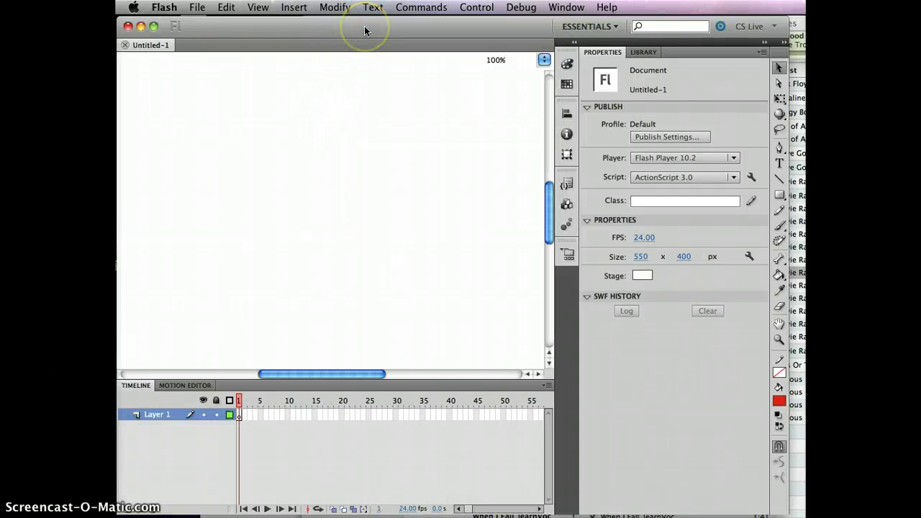
pyautogui.click(195, 8)
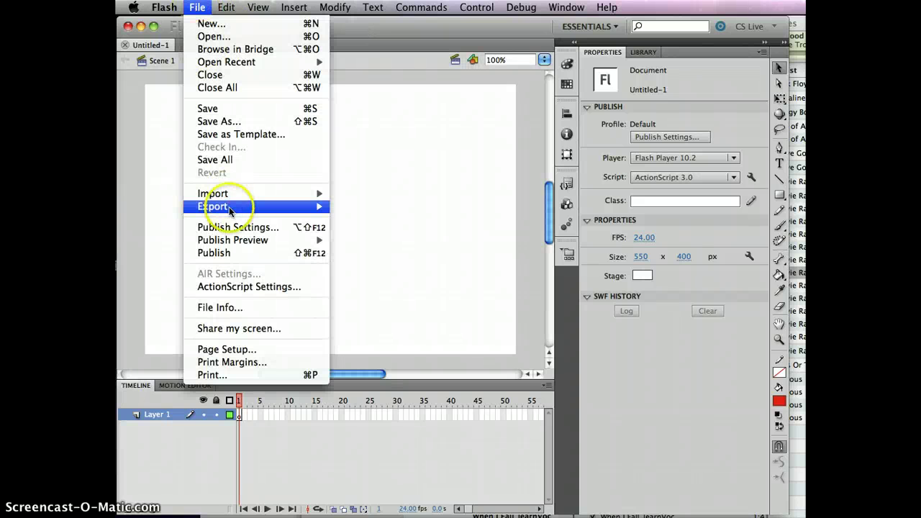
pyautogui.moveTo(240, 193)
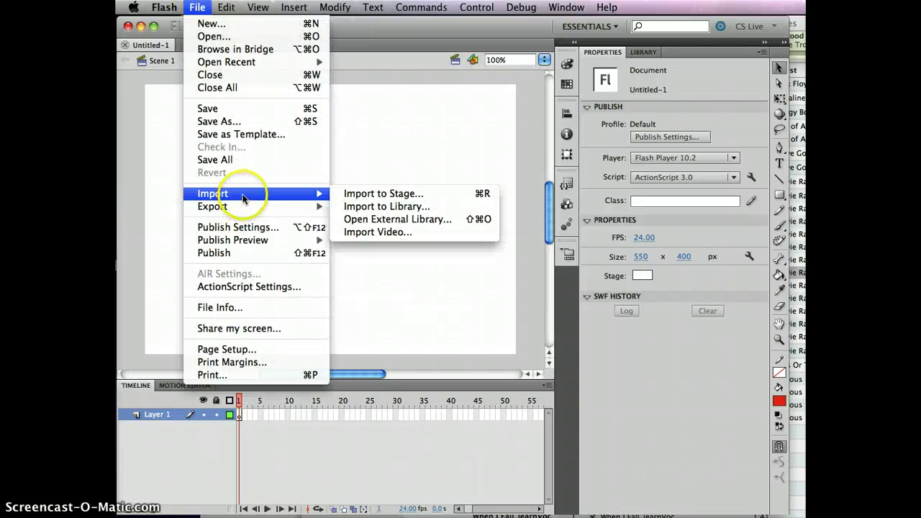
pyautogui.click(377, 208)
pyautogui.click(411, 153)
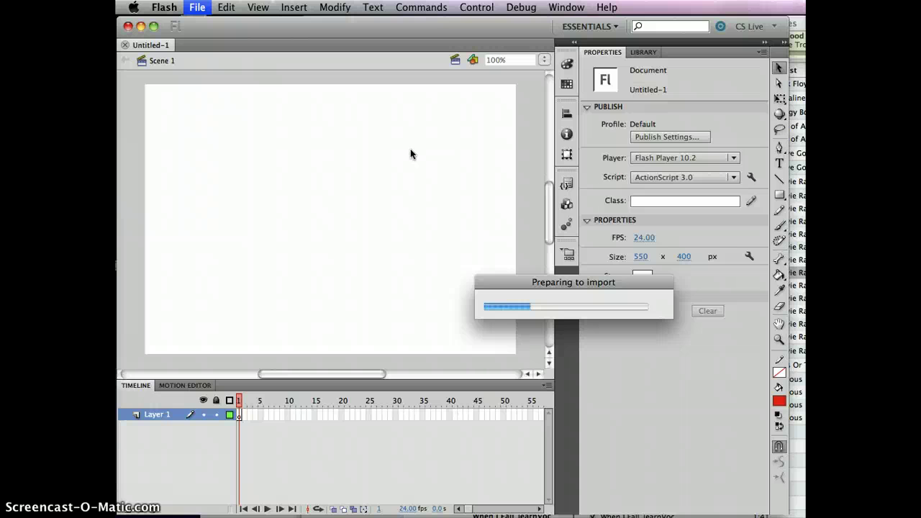
pyautogui.click(644, 55)
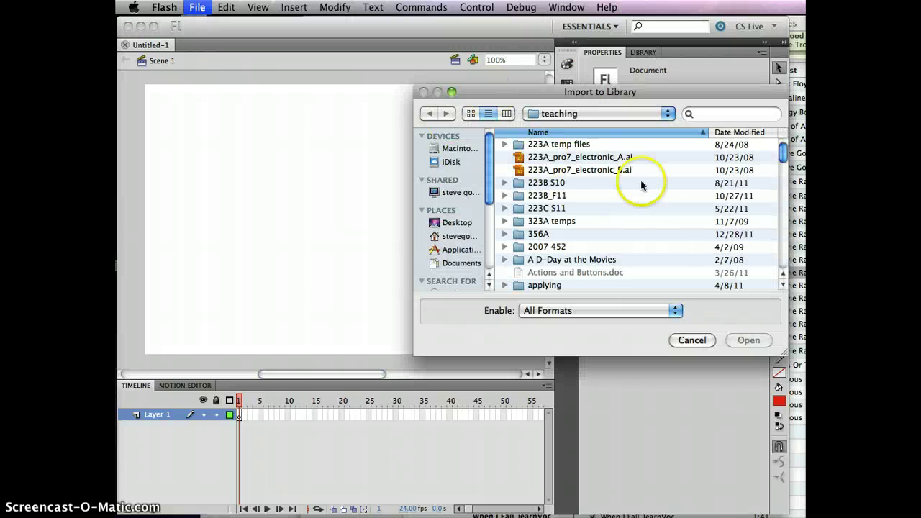
# Import 06 Rude Mood 1.mp3 from the Desktop folder, sorting the files by modification date to find it
pyautogui.click(454, 224)
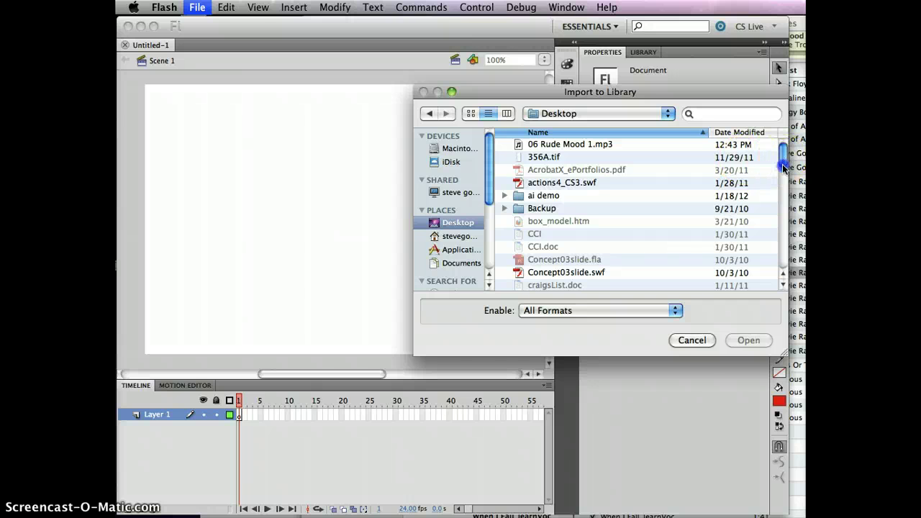
pyautogui.moveTo(784, 167); pyautogui.dragTo(763, 244)
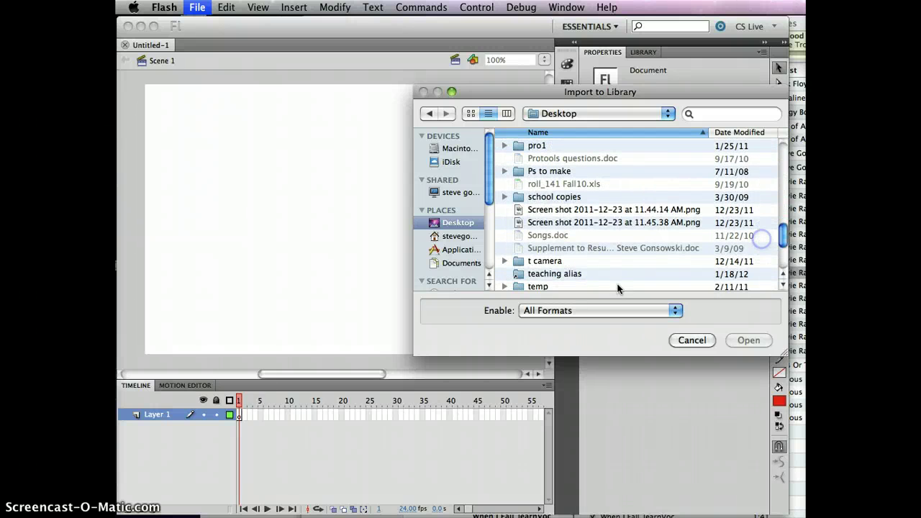
pyautogui.click(740, 132)
pyautogui.click(613, 170)
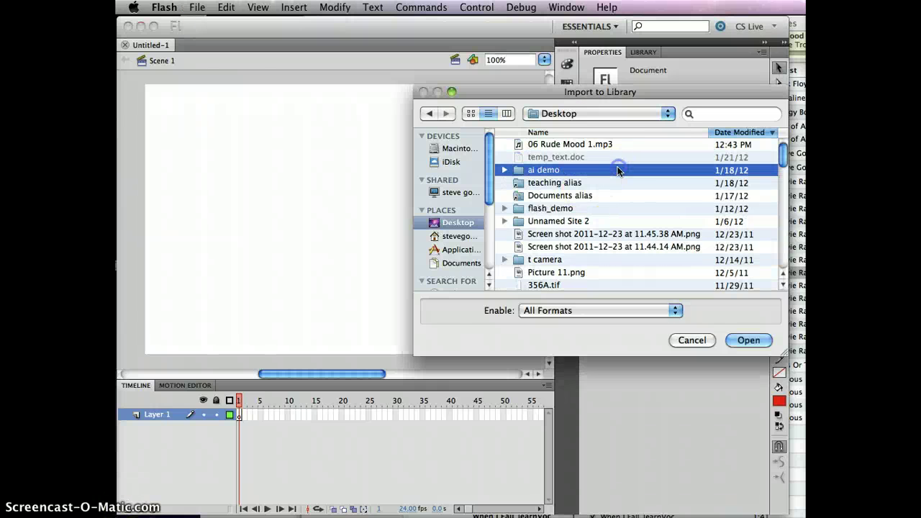
pyautogui.click(562, 146)
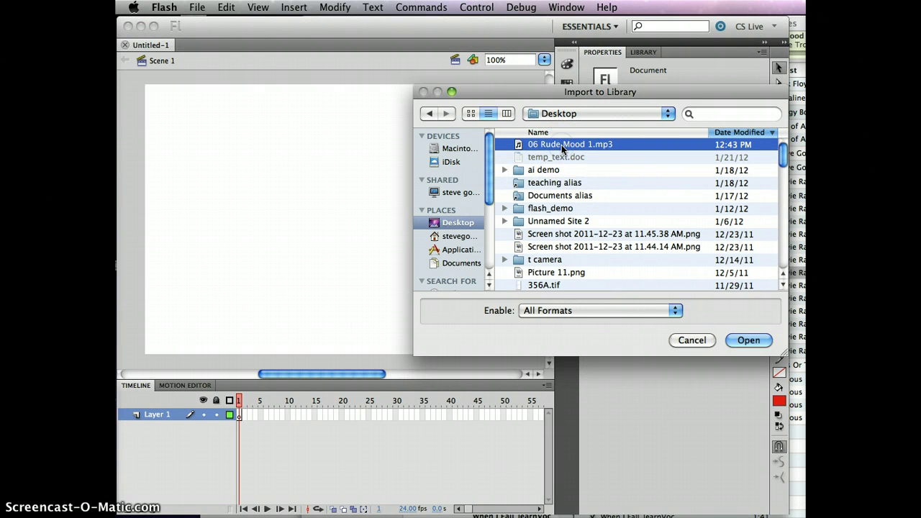
pyautogui.click(749, 339)
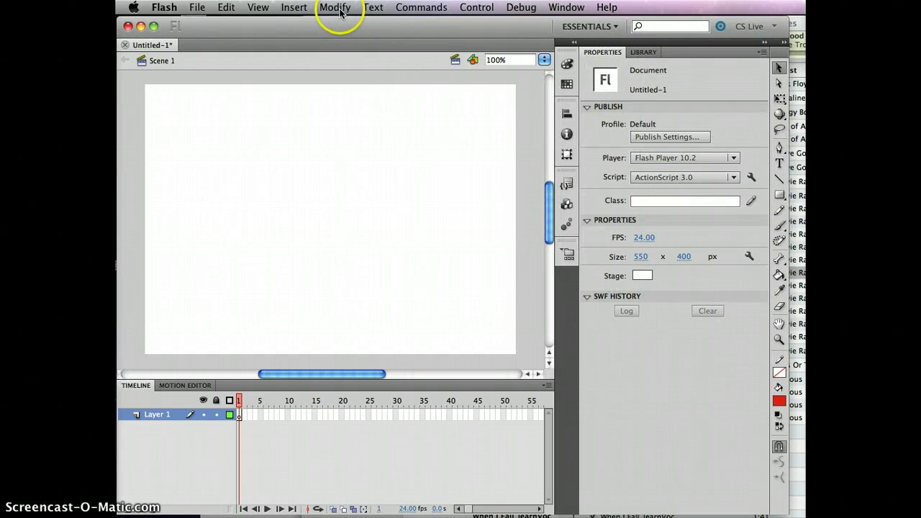
# Show the document's library and select 06 Rude Mood 1.mp3 to preview its waveform
pyautogui.click(551, 8)
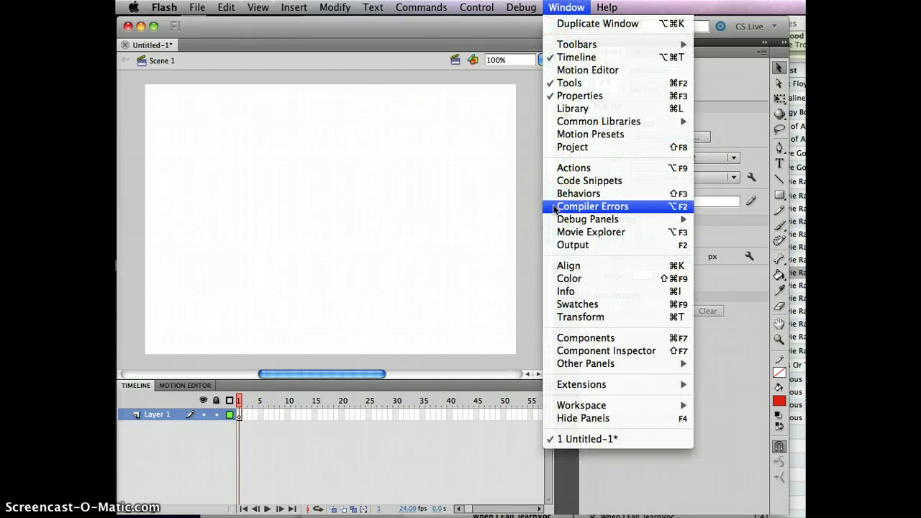
pyautogui.click(725, 86)
pyautogui.click(641, 52)
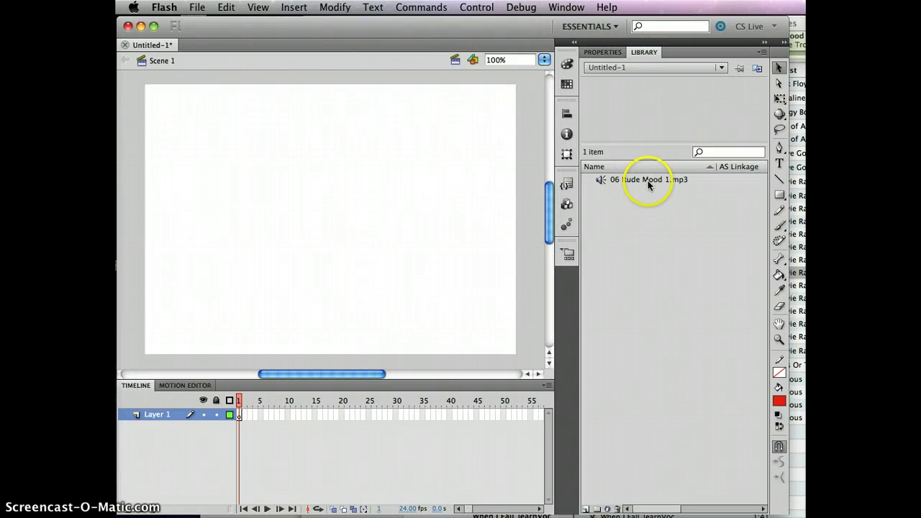
pyautogui.click(649, 182)
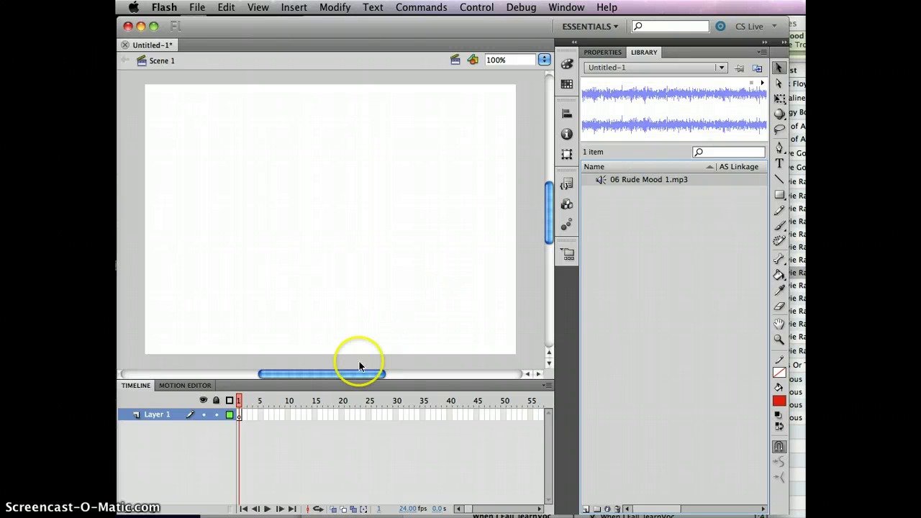
# Place the 06 Rude Mood 1.mp3 sound from the library on the stage at frame 1 of Layer 1
pyautogui.click(239, 415)
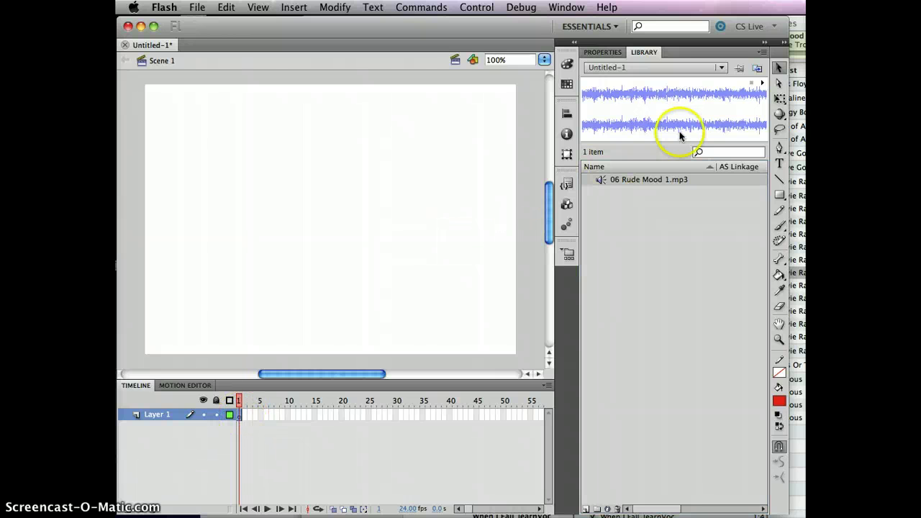
pyautogui.moveTo(627, 180); pyautogui.dragTo(343, 199)
pyautogui.click(240, 416)
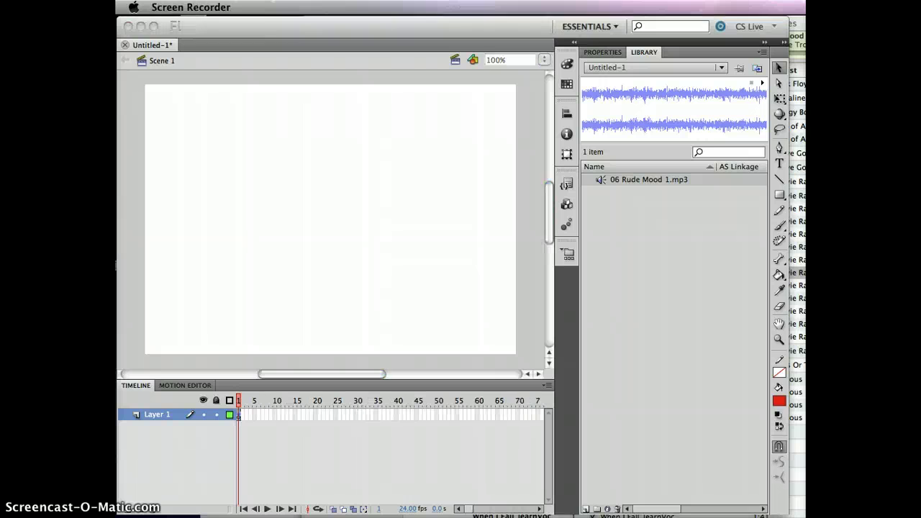
pyautogui.click(295, 334)
pyautogui.click(233, 421)
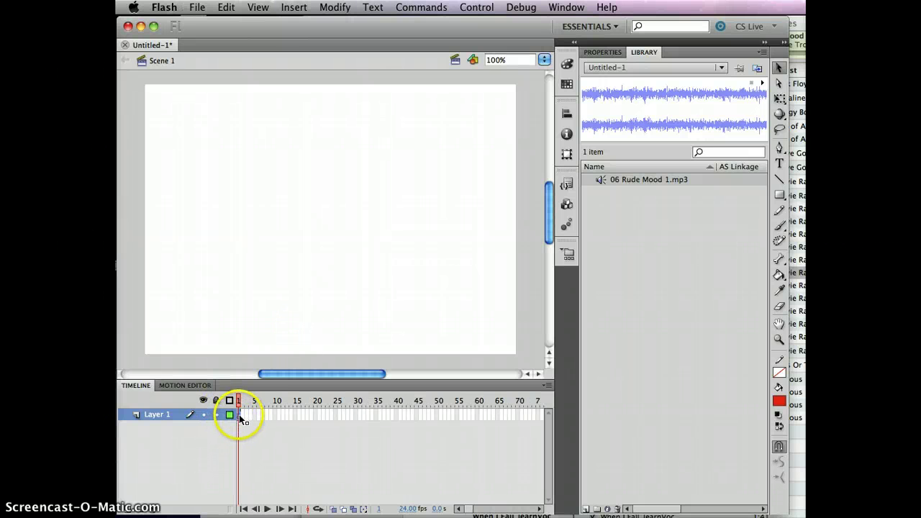
# Extend Layer 1 with frames up to frame 32 to reveal the sound's waveform in the timeline
pyautogui.click(365, 414)
pyautogui.press('F5')
pyautogui.click(311, 422)
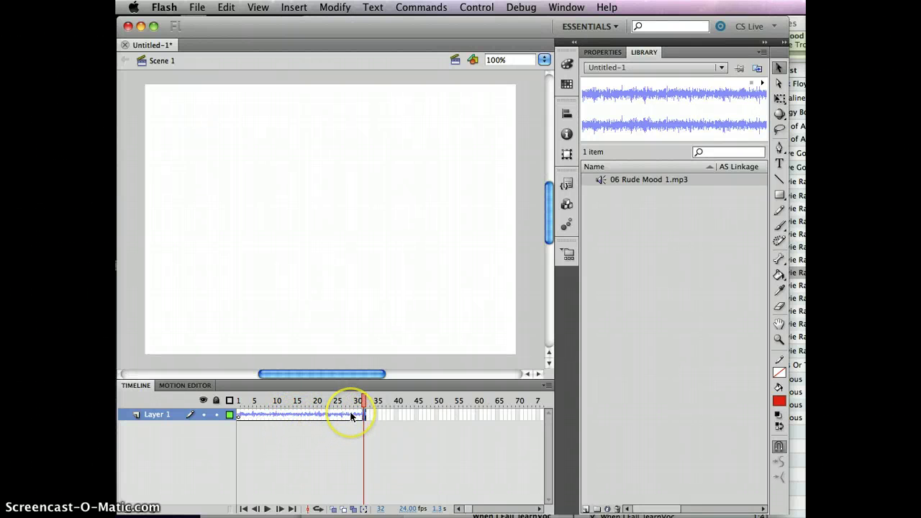
# Set Layer 1's layer height to 300% in its properties and deselect the frames
pyautogui.rightClick(161, 413)
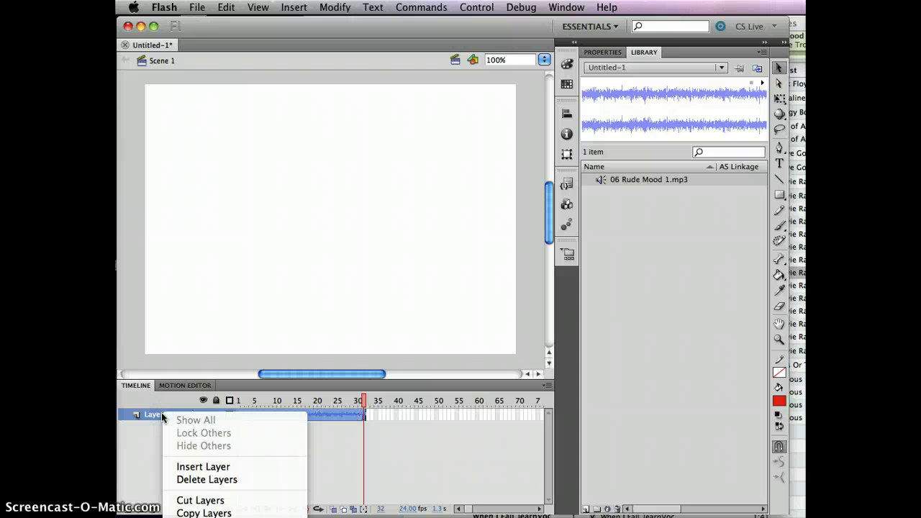
pyautogui.scroll(-5, 235, 396)
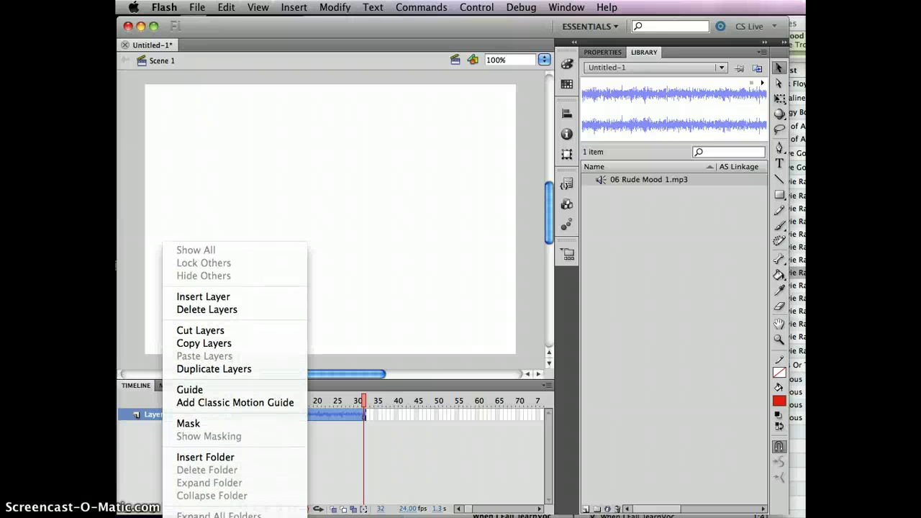
pyautogui.click(205, 517)
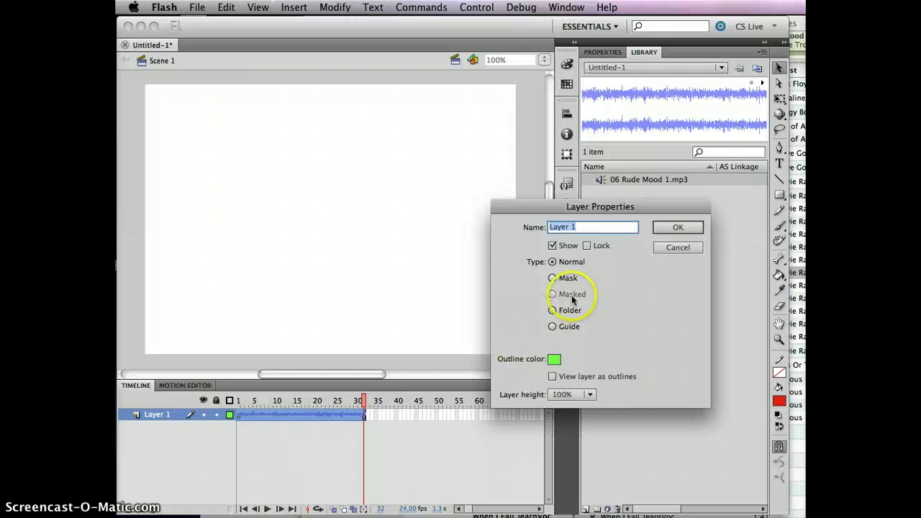
pyautogui.click(589, 395)
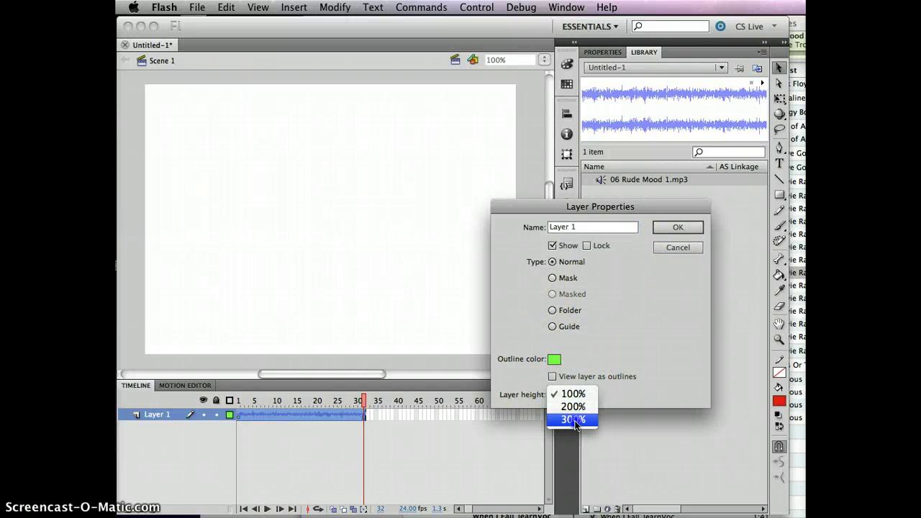
pyautogui.click(587, 420)
pyautogui.click(670, 229)
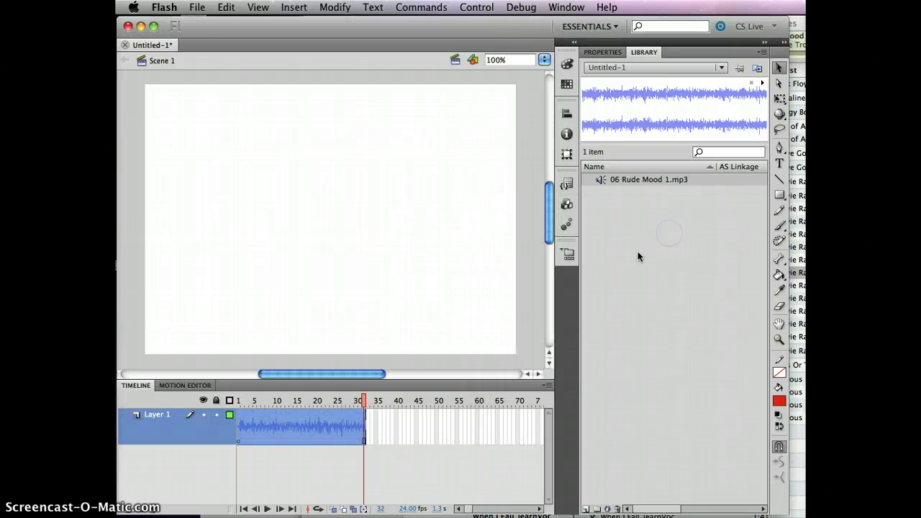
pyautogui.click(303, 454)
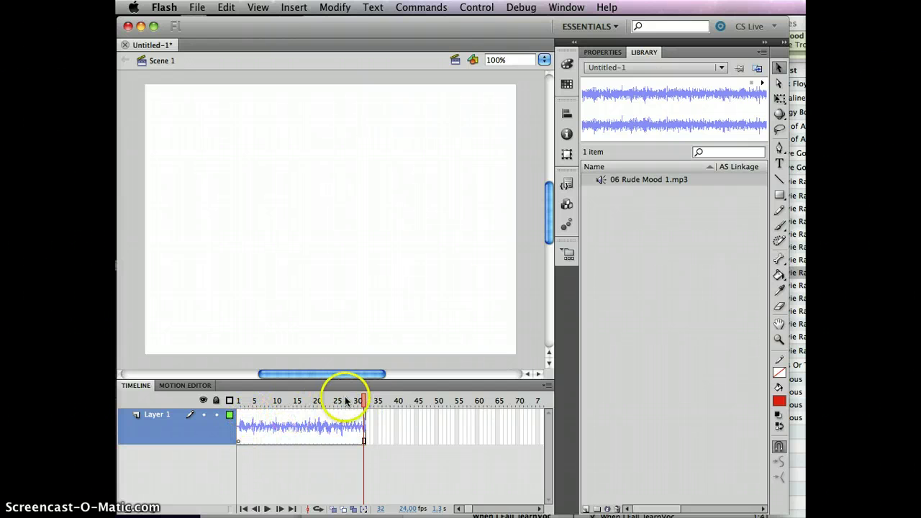
# Return the playhead to frame 1 and play the timeline to hear the sound
pyautogui.moveTo(363, 401); pyautogui.dragTo(236, 400)
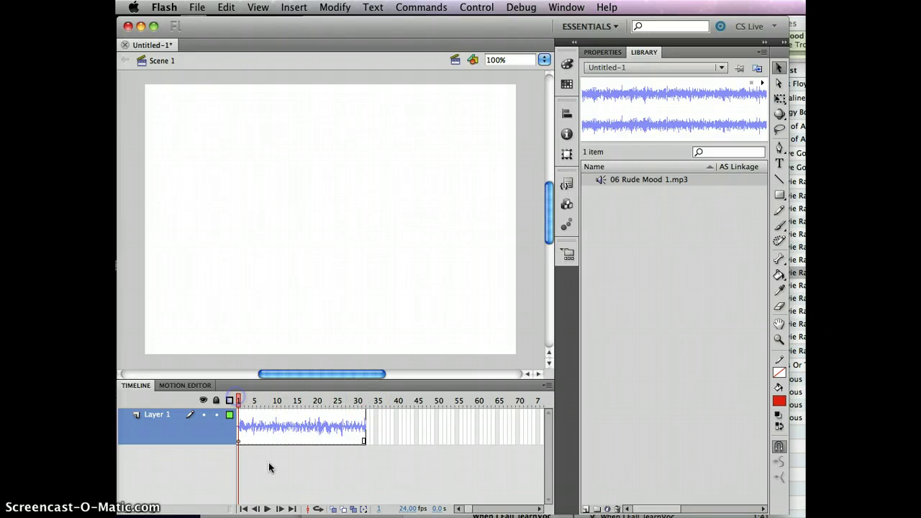
pyautogui.click(257, 509)
pyautogui.click(267, 509)
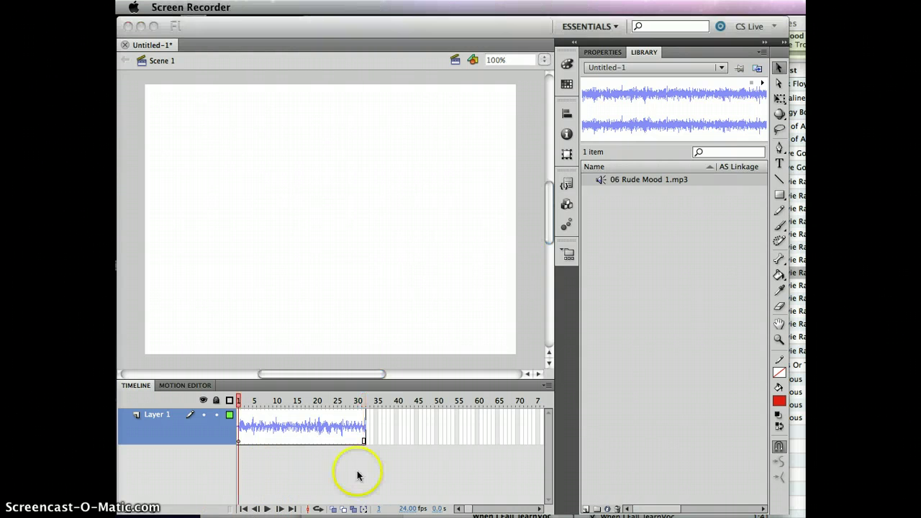
# Extend Layer 1 with frames up to frame 727, just past the end of the sound's waveform
pyautogui.click(468, 509)
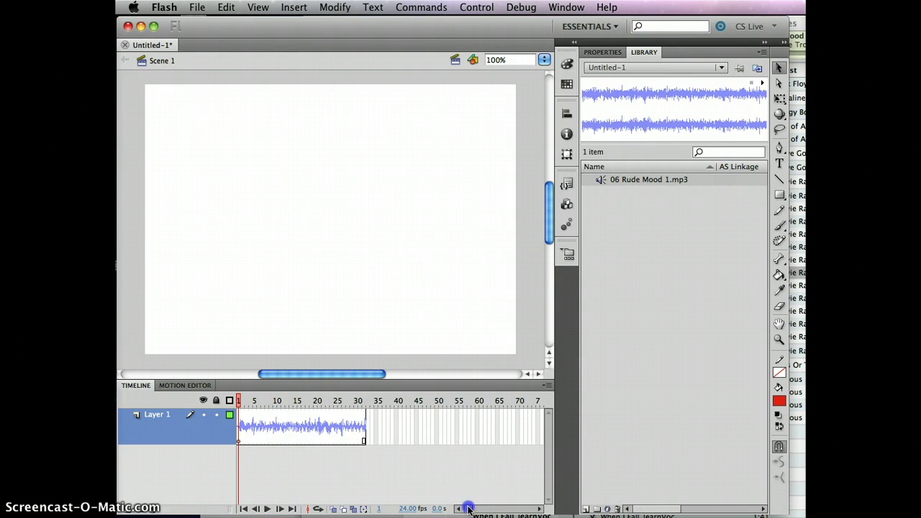
pyautogui.moveTo(468, 509); pyautogui.dragTo(537, 509)
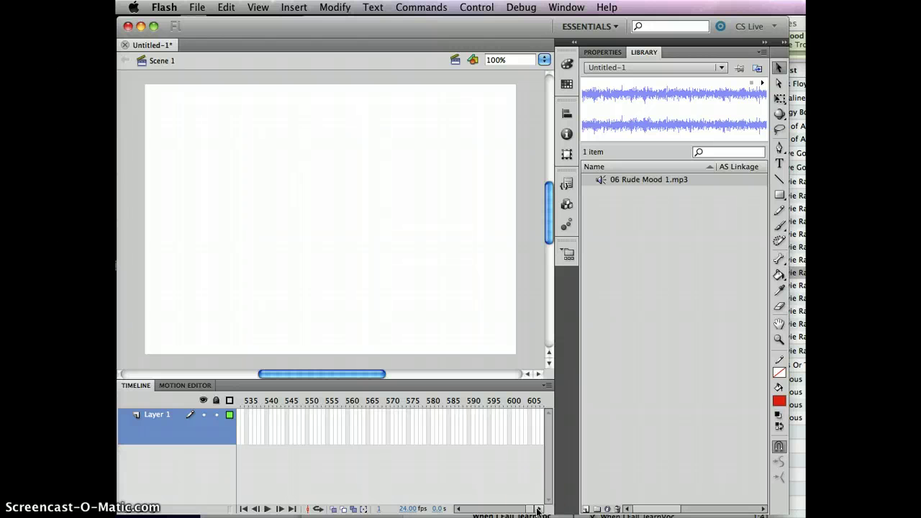
pyautogui.click(508, 421)
pyautogui.press('F5')
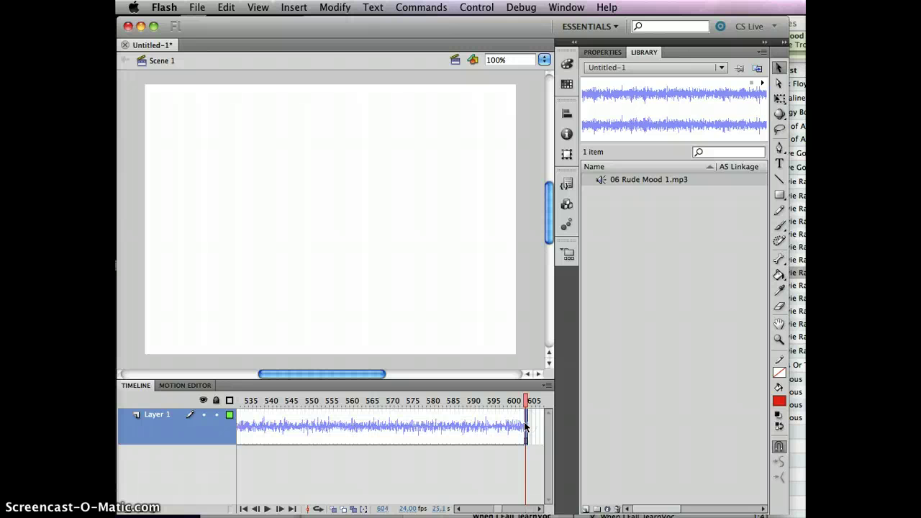
pyautogui.click(494, 509)
pyautogui.moveTo(494, 509); pyautogui.dragTo(507, 509)
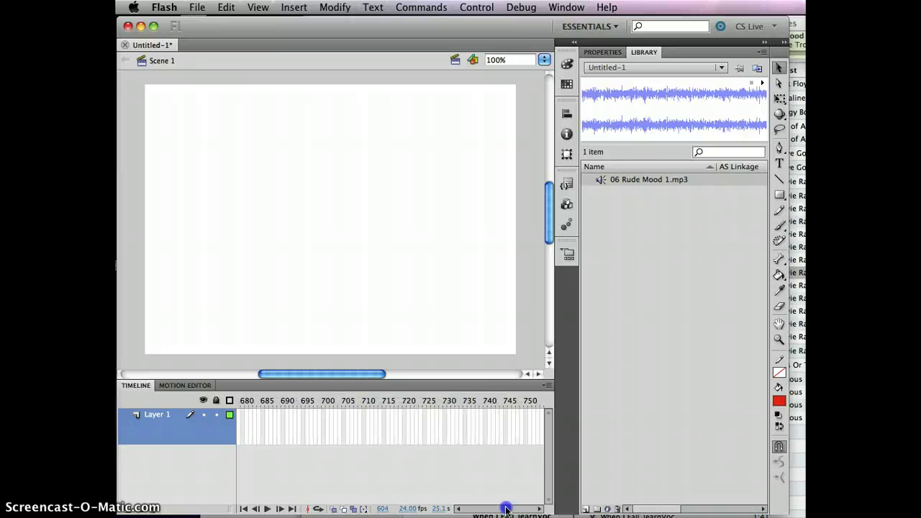
pyautogui.click(432, 422)
pyautogui.press('F5')
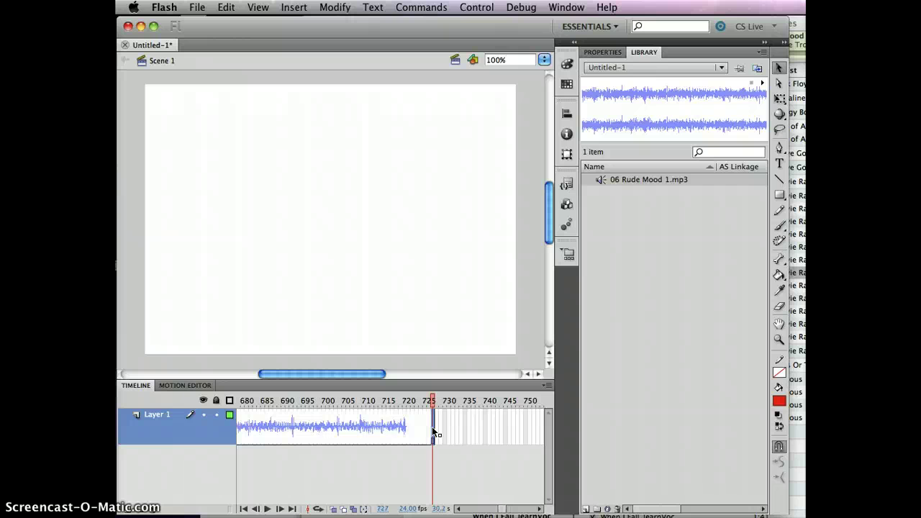
pyautogui.moveTo(432, 427); pyautogui.dragTo(407, 429)
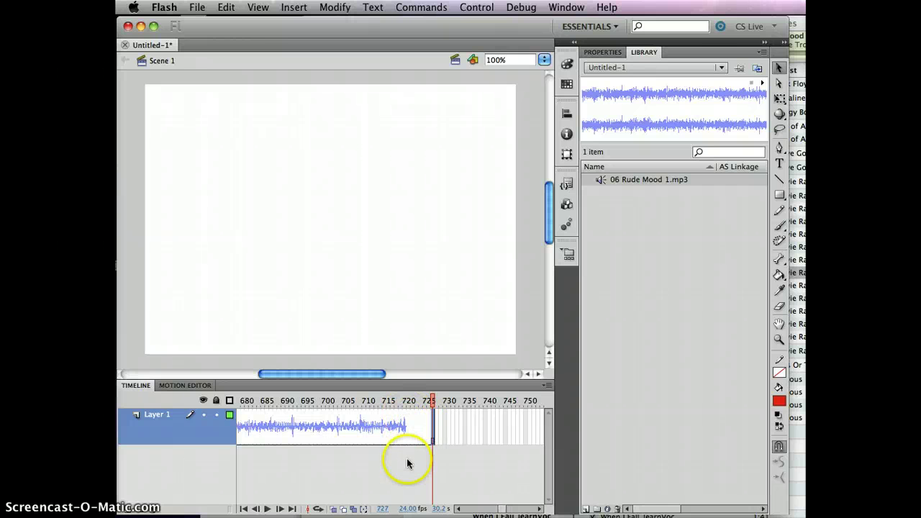
# Rename Layer 1 as music and lock the layer
pyautogui.moveTo(500, 509); pyautogui.dragTo(464, 509)
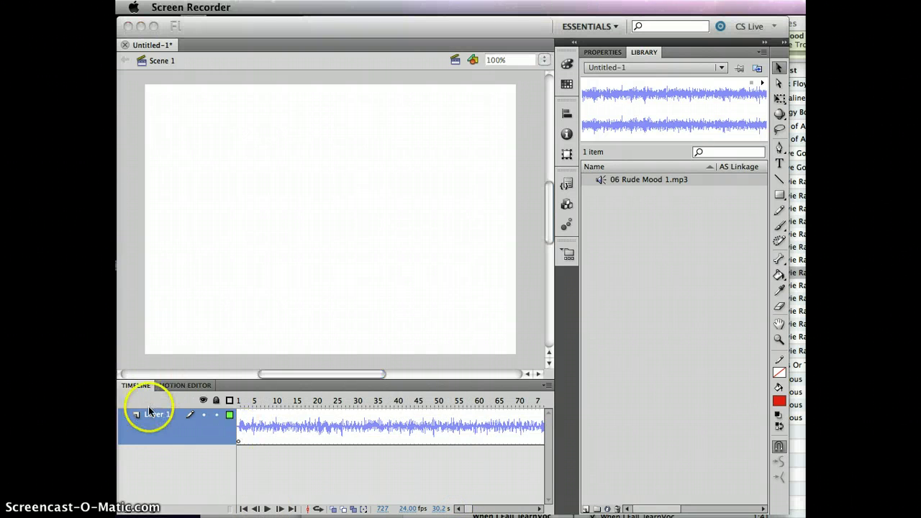
pyautogui.doubleClick(152, 415)
pyautogui.write('music')
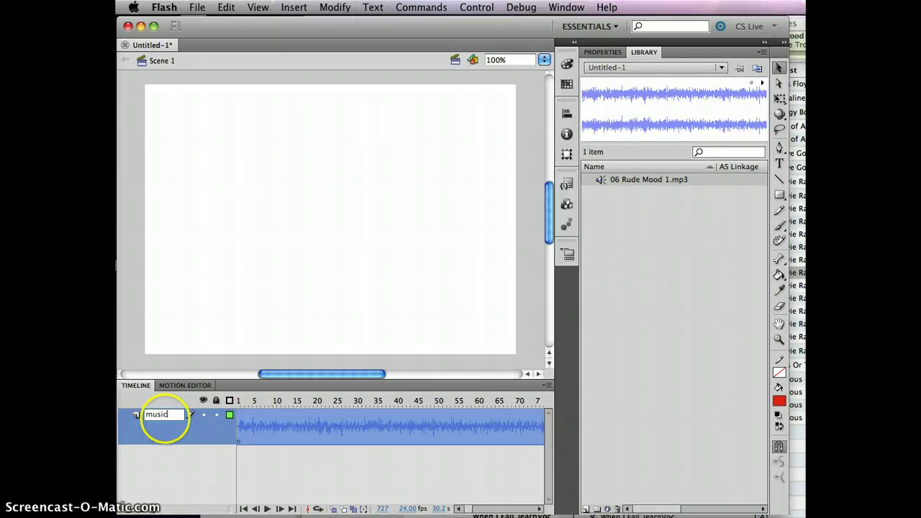
pyautogui.click(217, 416)
pyautogui.click(208, 470)
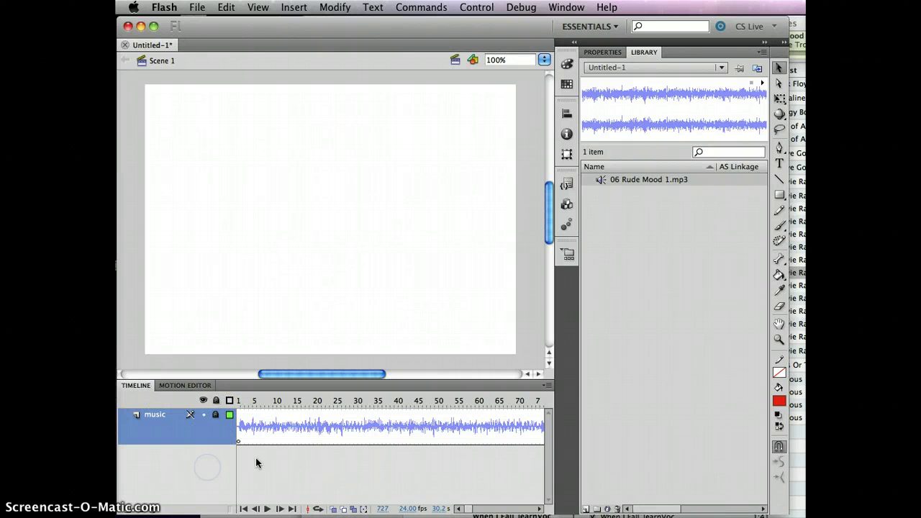
# Select frame 37 in the music layer and set the sound's sync to Stream
pyautogui.click(257, 462)
pyautogui.click(320, 463)
pyautogui.click(381, 435)
pyautogui.click(327, 427)
pyautogui.click(366, 425)
pyautogui.click(326, 427)
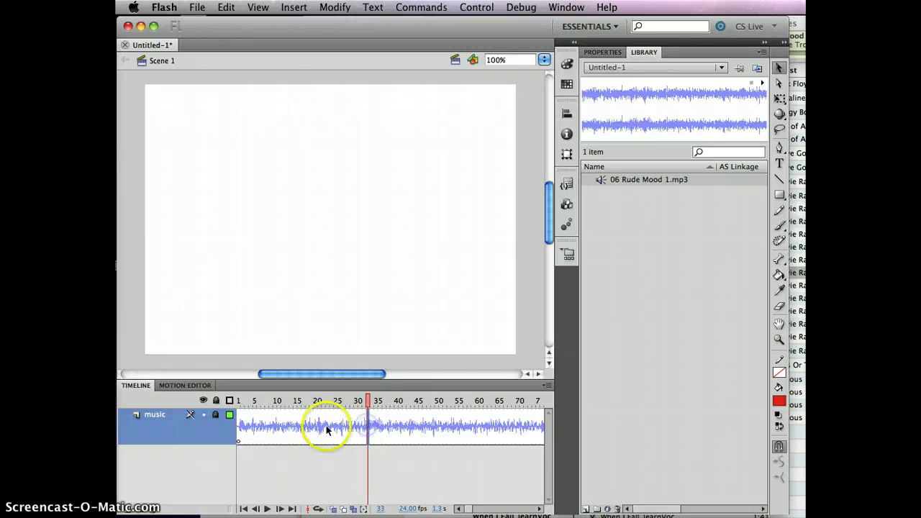
pyautogui.click(369, 431)
pyautogui.click(381, 428)
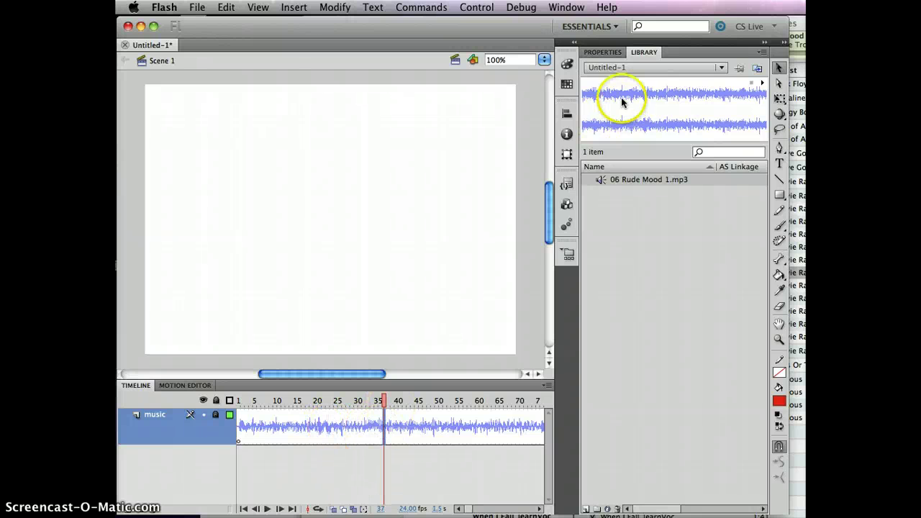
pyautogui.click(605, 52)
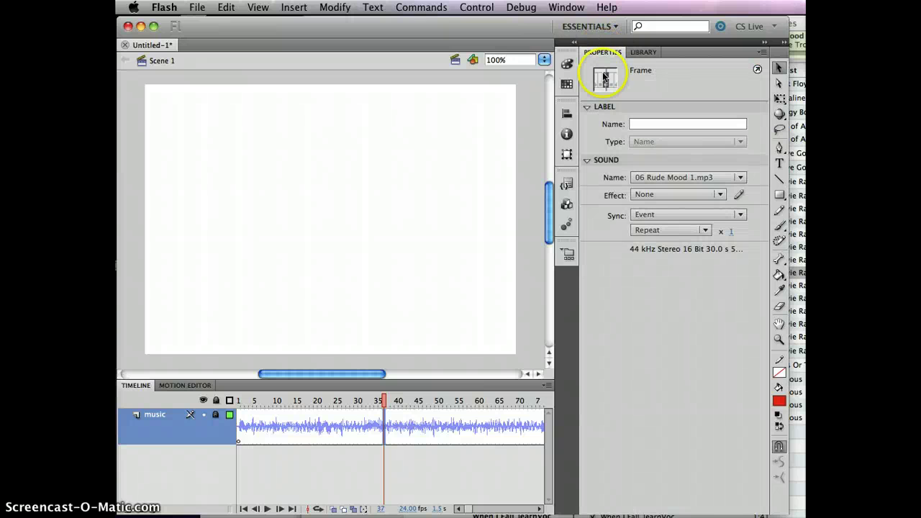
pyautogui.click(741, 215)
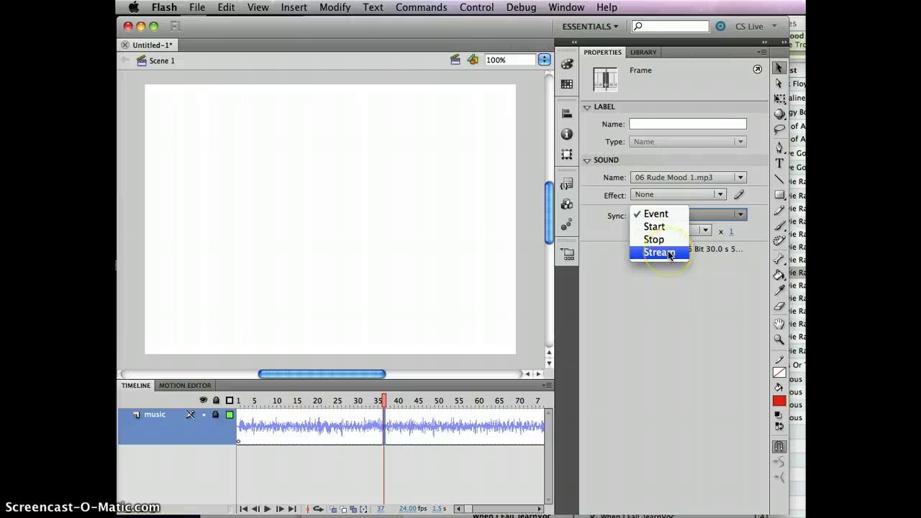
pyautogui.moveTo(670, 253)
pyautogui.mouseDown()
pyautogui.moveTo(659, 216)
pyautogui.moveTo(658, 253)
pyautogui.moveTo(656, 214)
pyautogui.moveTo(663, 259)
pyautogui.mouseUp()
pyautogui.click(657, 253)
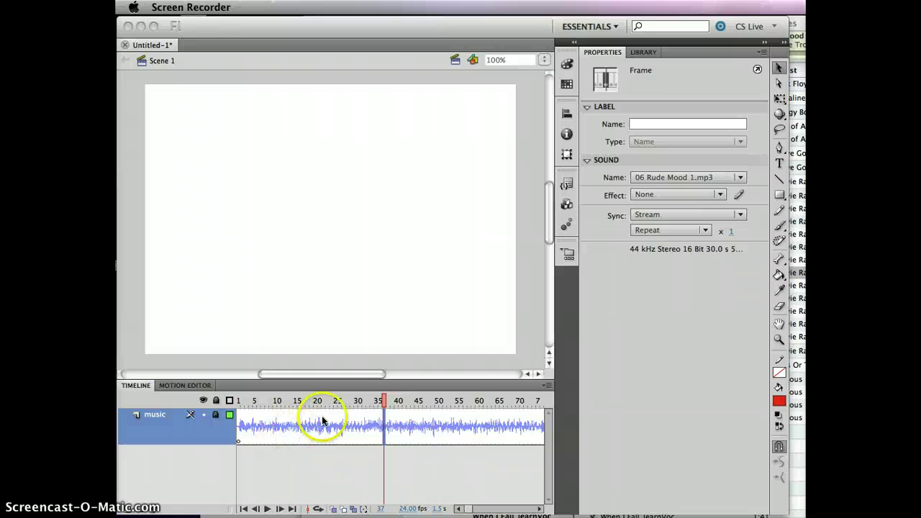
# Open the envelope editor for the sound from frame 23 of the music layer and review the available effect presets
pyautogui.click(384, 404)
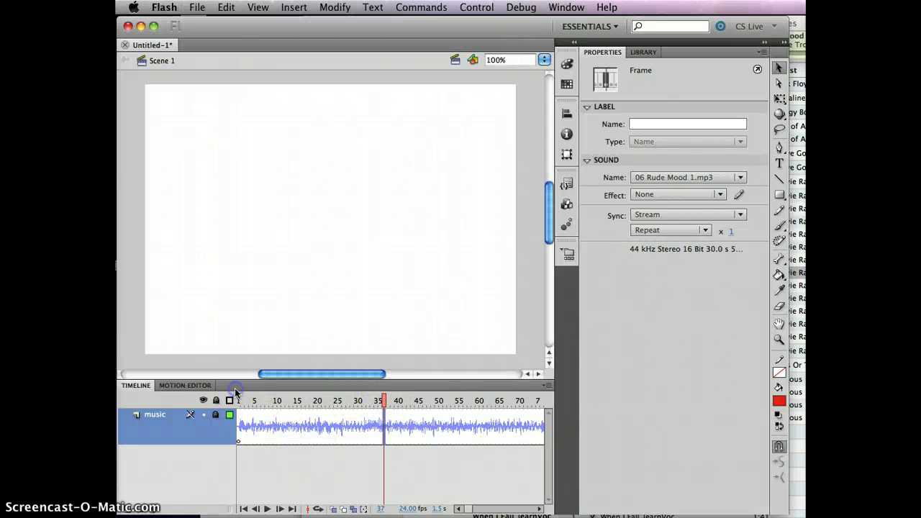
pyautogui.click(326, 428)
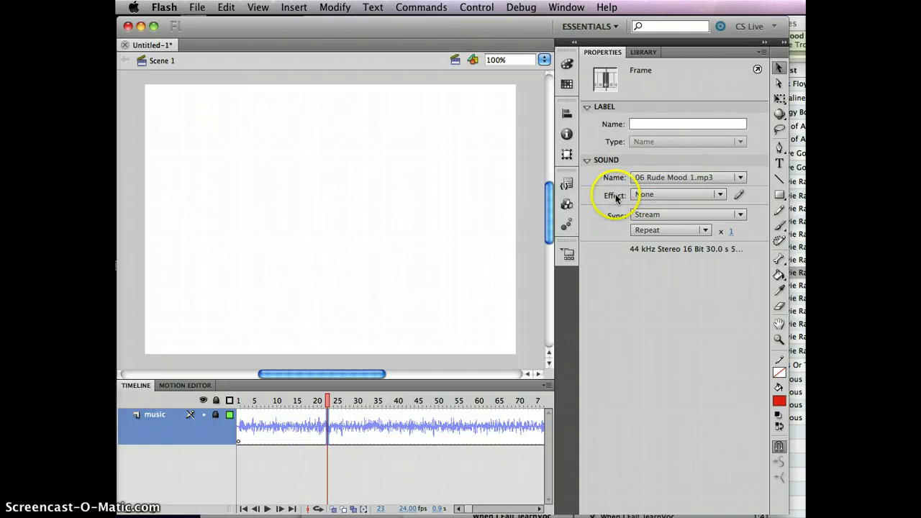
pyautogui.click(740, 196)
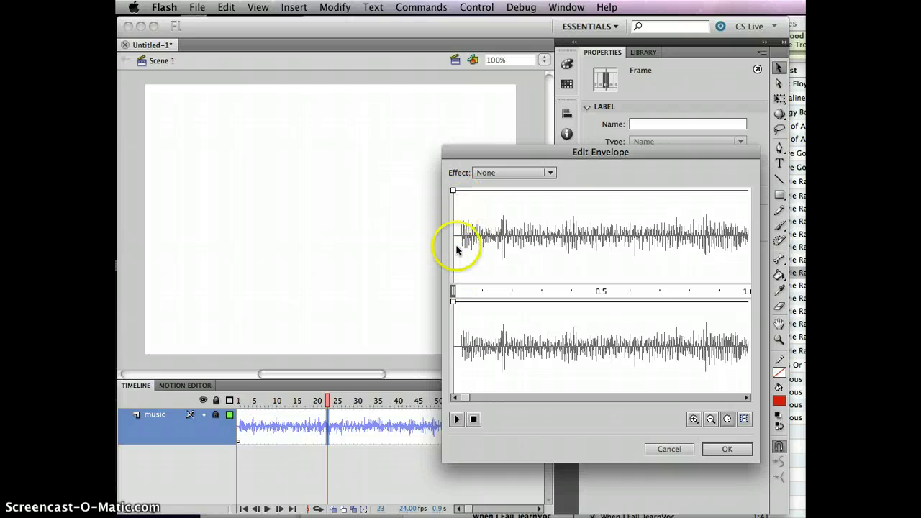
pyautogui.moveTo(453, 190)
pyautogui.mouseDown()
pyautogui.moveTo(453, 200)
pyautogui.moveTo(452, 189)
pyautogui.mouseUp()
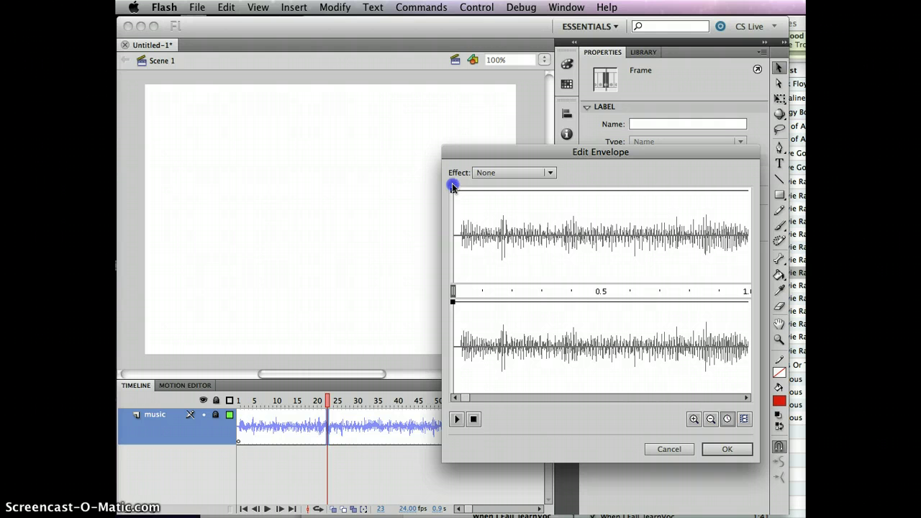
pyautogui.moveTo(454, 302)
pyautogui.mouseDown()
pyautogui.moveTo(455, 314)
pyautogui.moveTo(453, 295)
pyautogui.mouseUp()
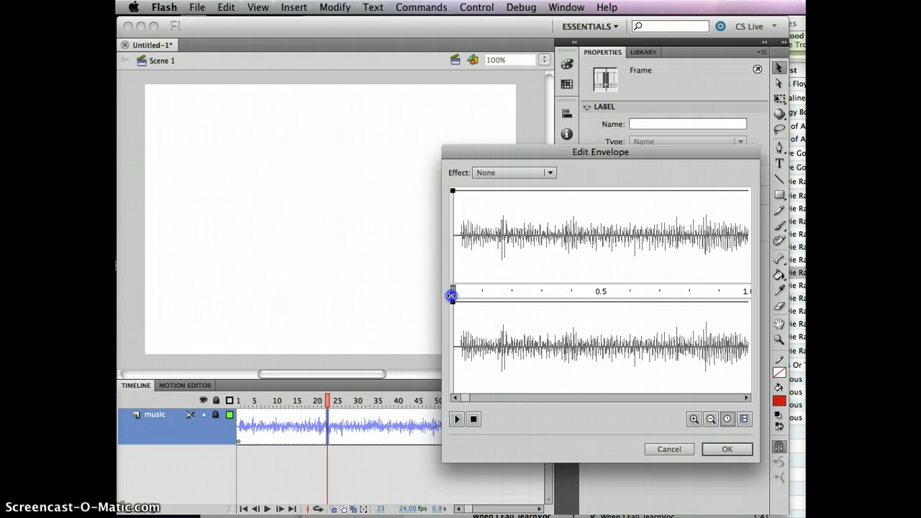
pyautogui.click(550, 173)
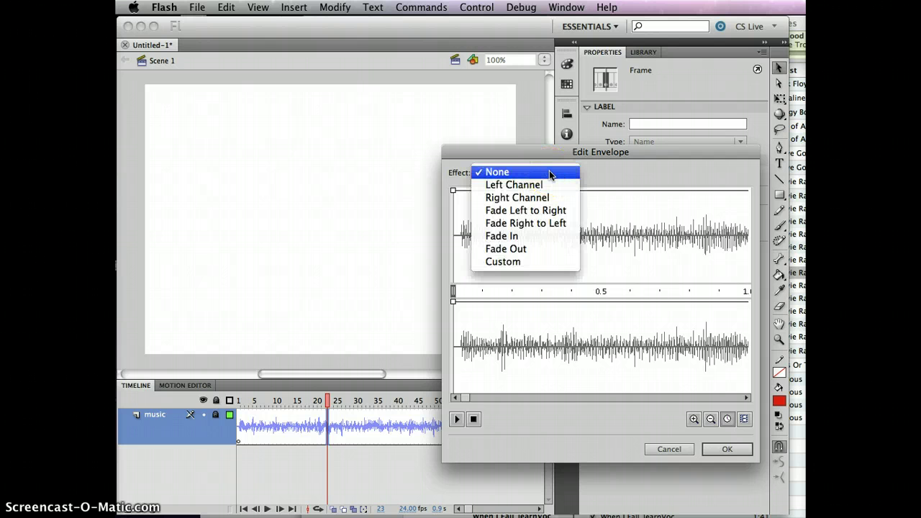
pyautogui.moveTo(549, 170); pyautogui.dragTo(637, 177)
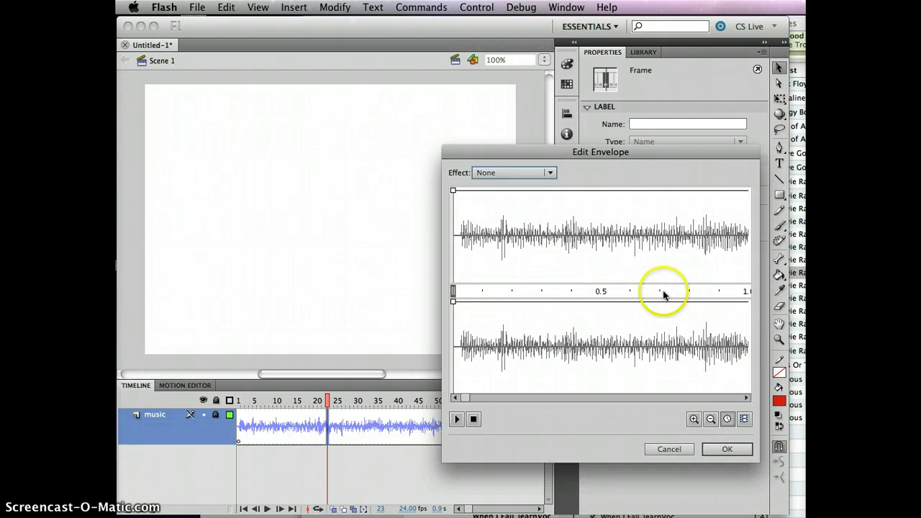
# Examine the sound's waveform in the envelope editor on the frame and seconds scales at several zoom levels
pyautogui.click(745, 422)
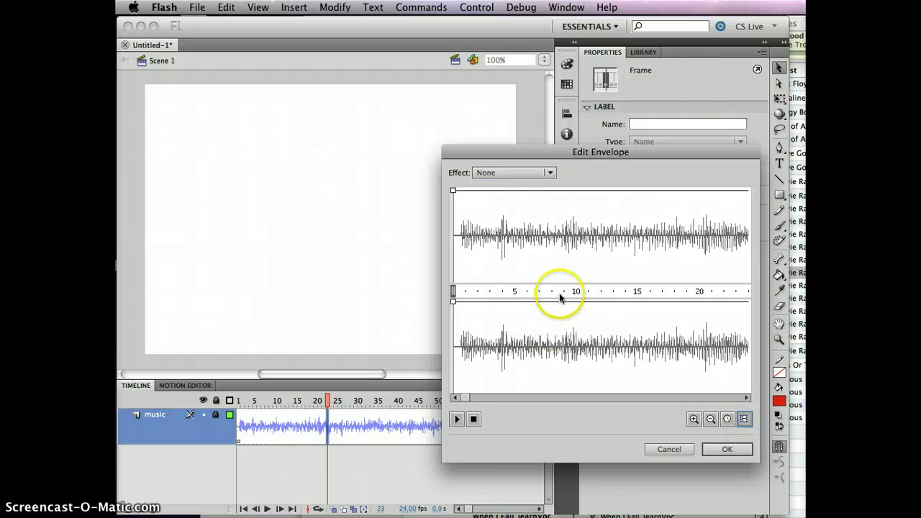
pyautogui.click(727, 422)
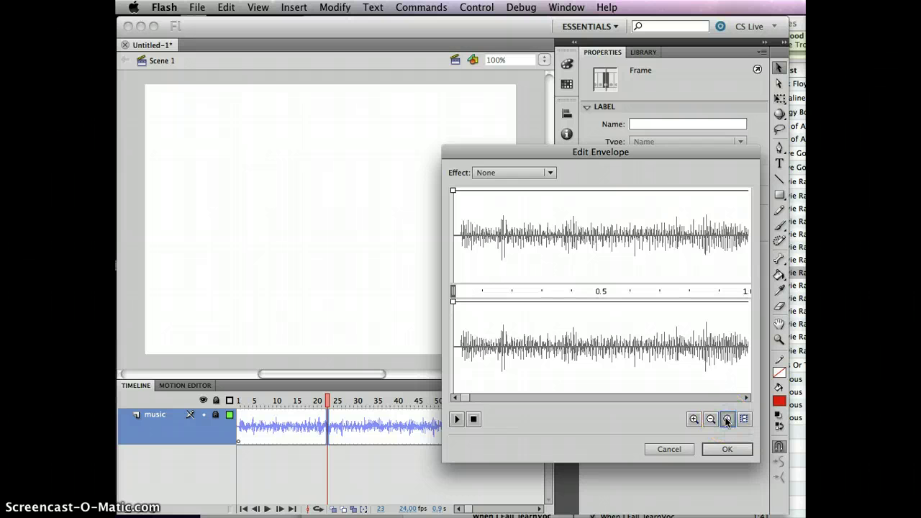
pyautogui.click(710, 419)
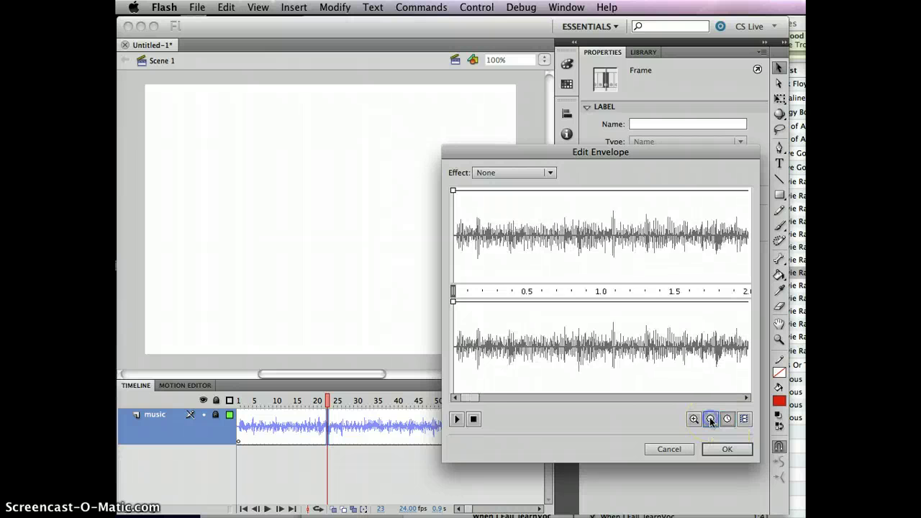
pyautogui.click(711, 419)
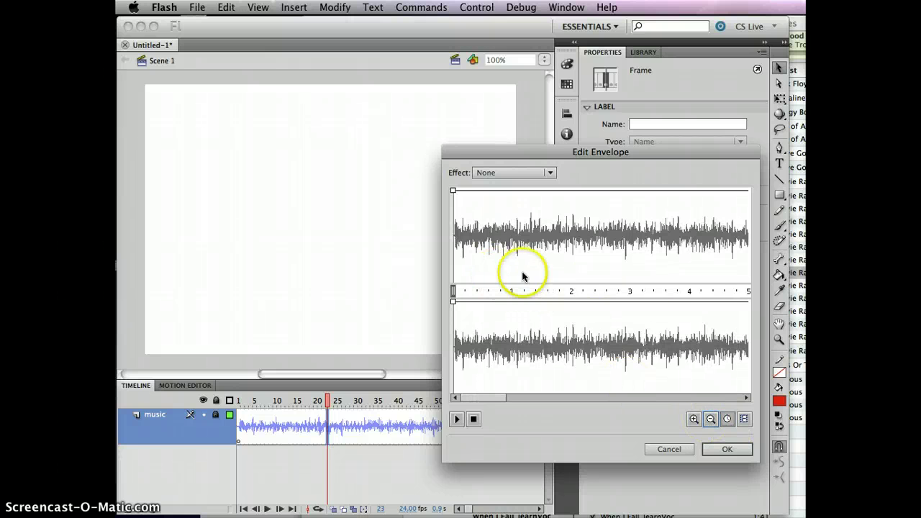
pyautogui.click(694, 419)
pyautogui.click(694, 419)
pyautogui.click(694, 419)
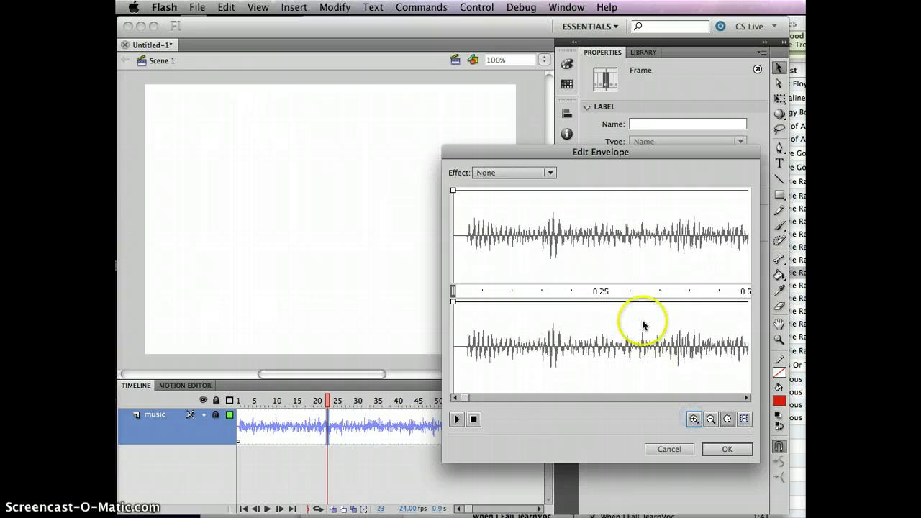
pyautogui.click(711, 420)
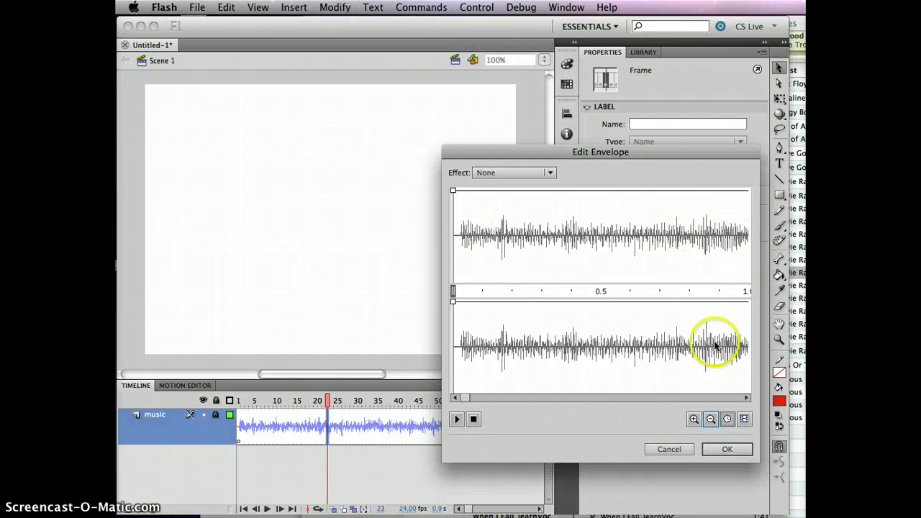
pyautogui.click(710, 420)
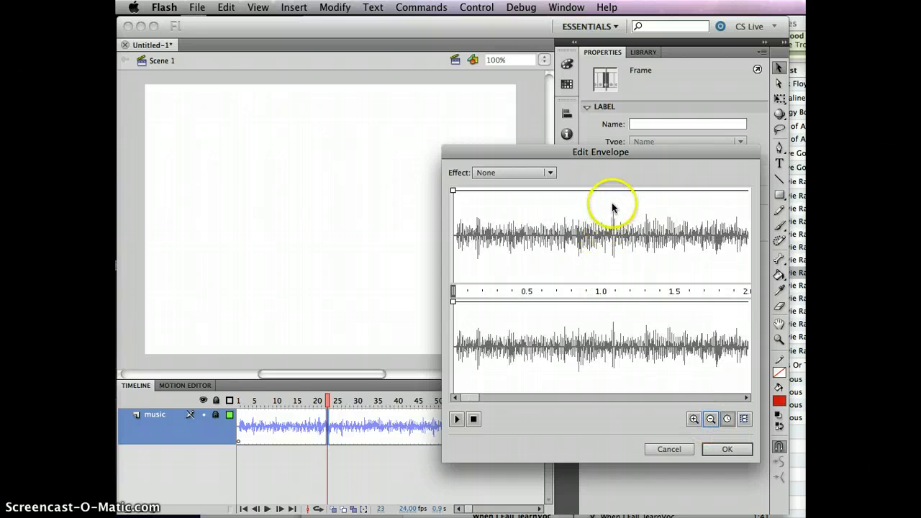
# Apply a custom fade-in over about the first second on both sound channels, and test the movie to hear it
pyautogui.click(452, 191)
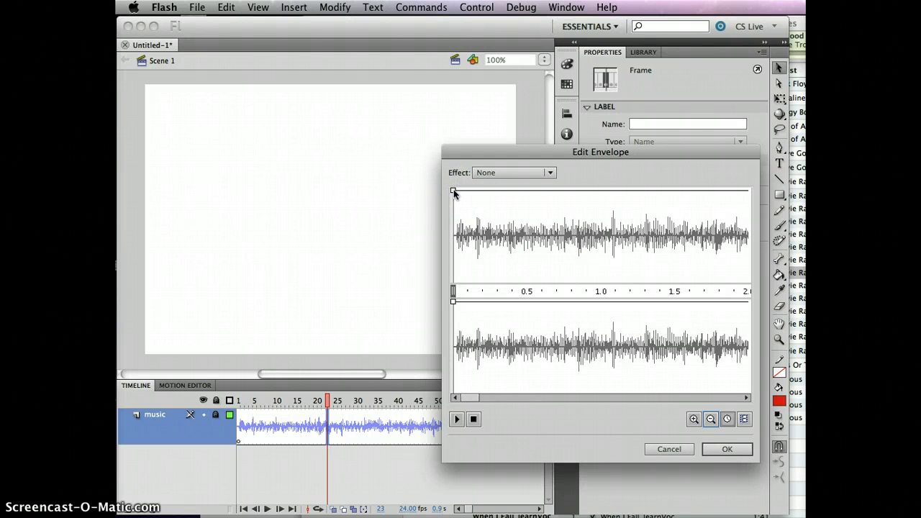
pyautogui.click(605, 192)
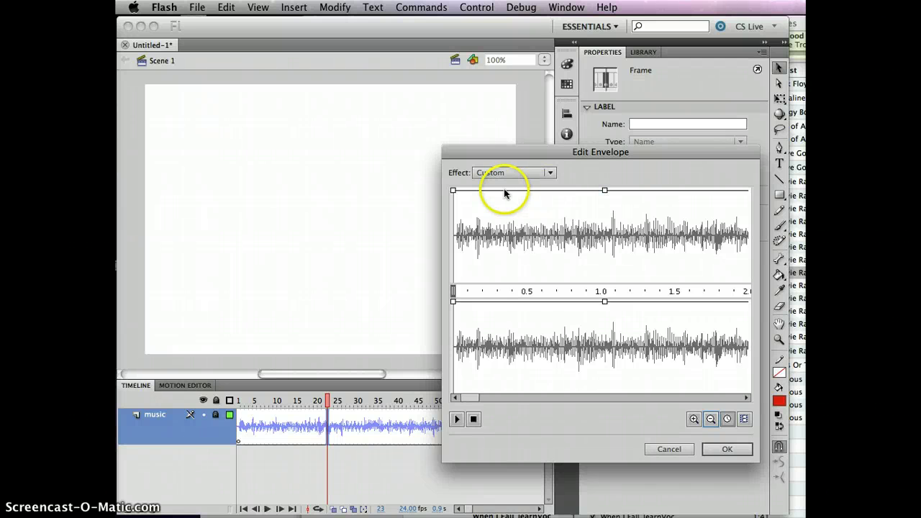
pyautogui.moveTo(454, 191); pyautogui.dragTo(454, 279)
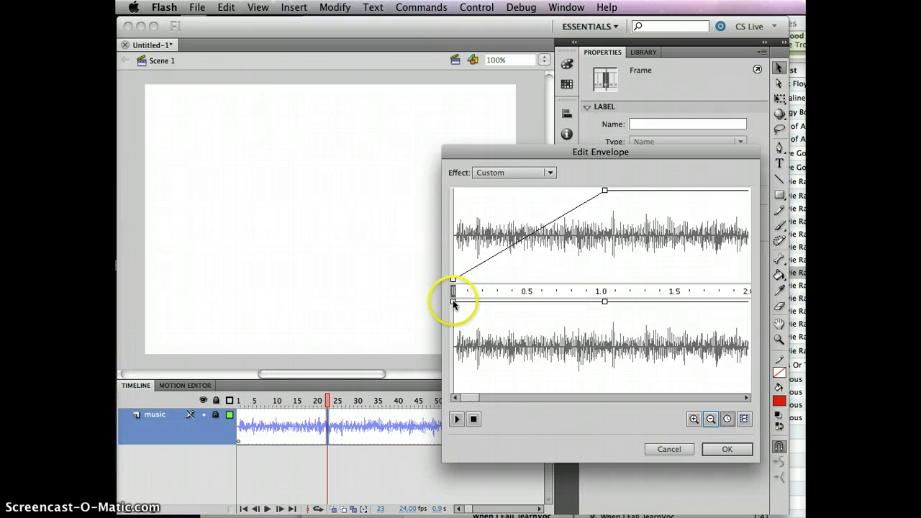
pyautogui.moveTo(453, 301); pyautogui.dragTo(447, 397)
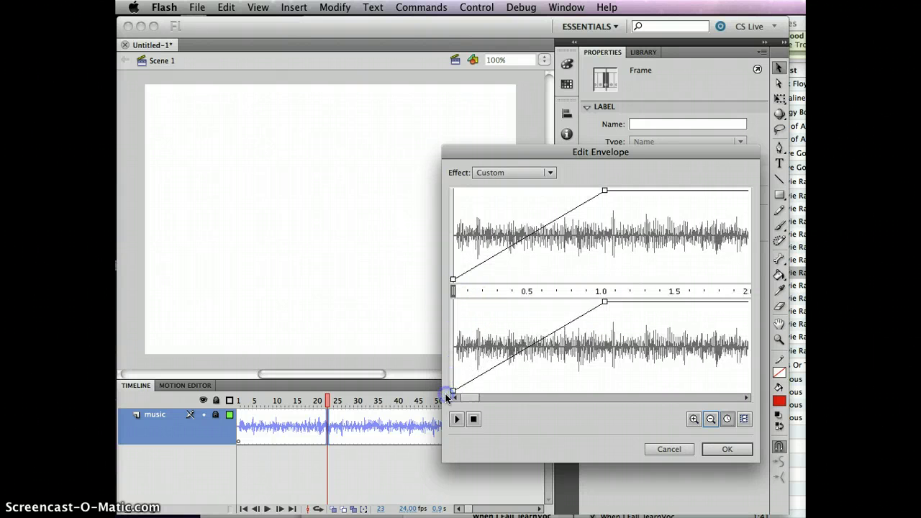
pyautogui.click(728, 450)
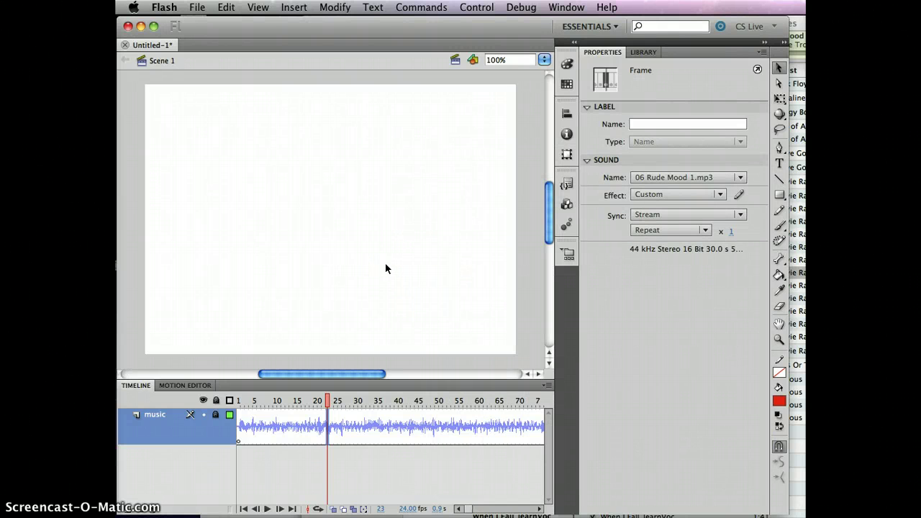
pyautogui.press('super+Return')
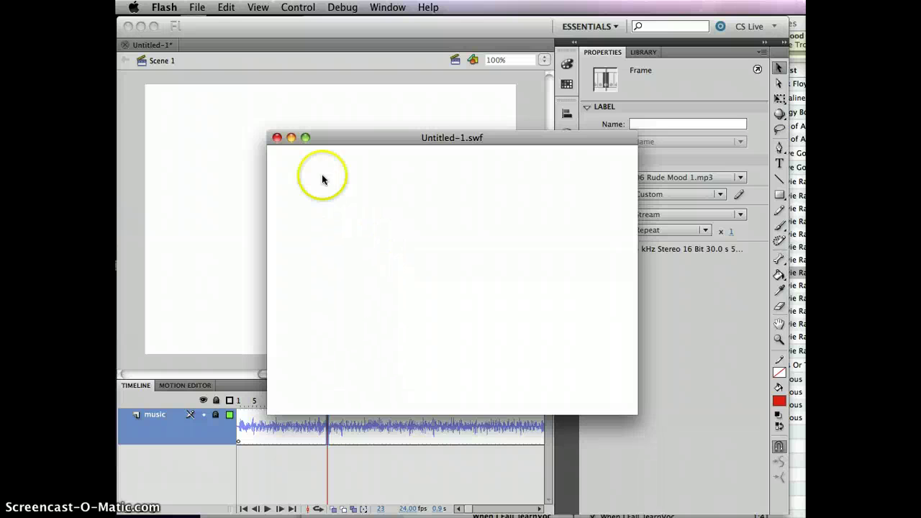
pyautogui.click(277, 139)
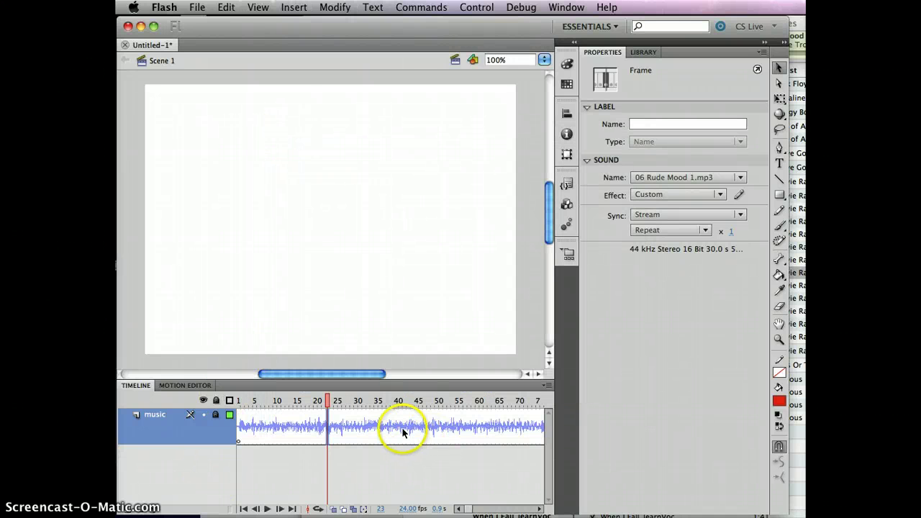
# Lengthen the sound's fade-in to about 1.9 seconds on both channels, and test the movie to hear it
pyautogui.click(365, 425)
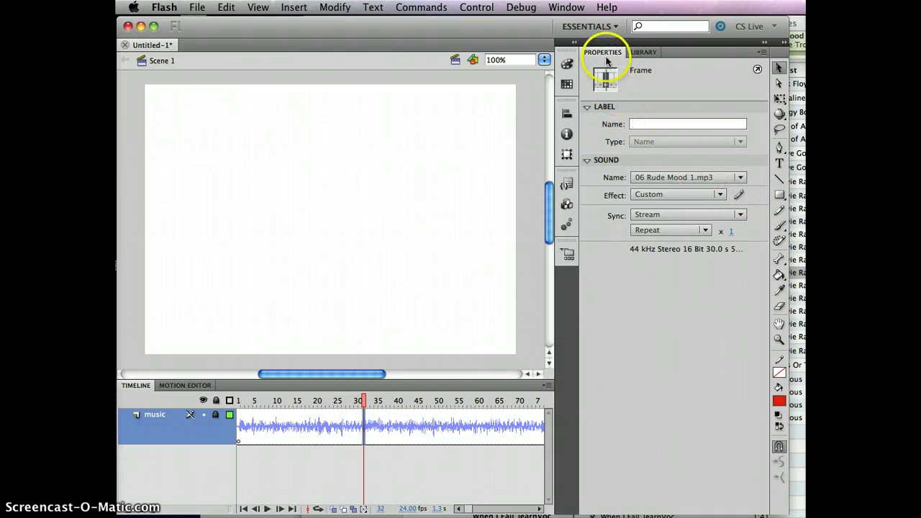
pyautogui.click(737, 192)
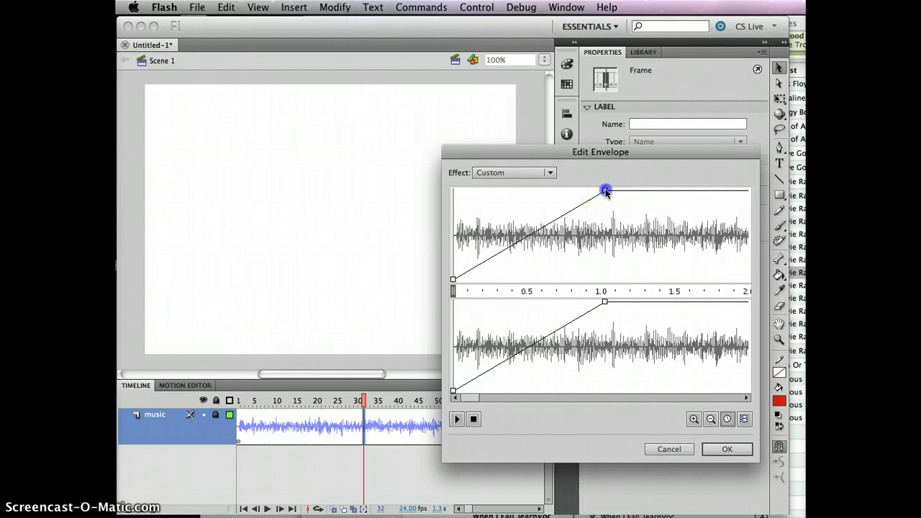
pyautogui.moveTo(604, 191); pyautogui.dragTo(738, 183)
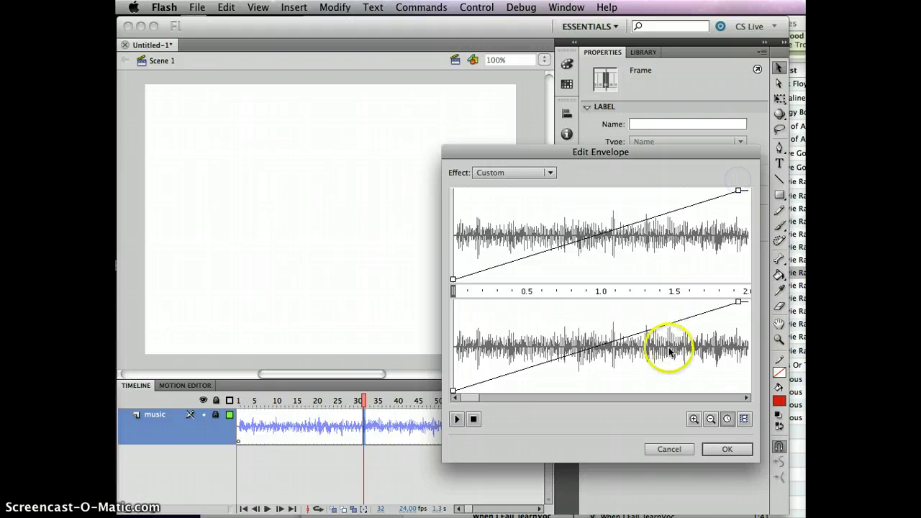
pyautogui.click(727, 449)
pyautogui.press('super+Return')
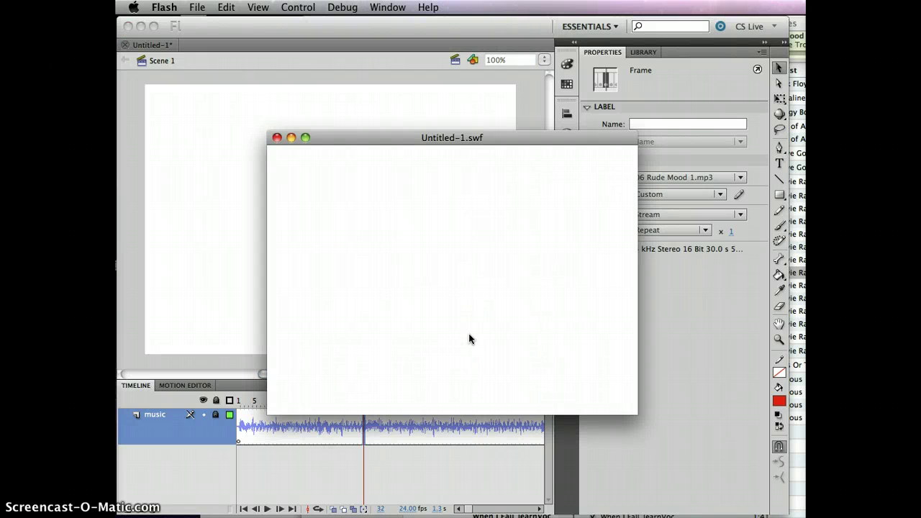
pyautogui.click(277, 138)
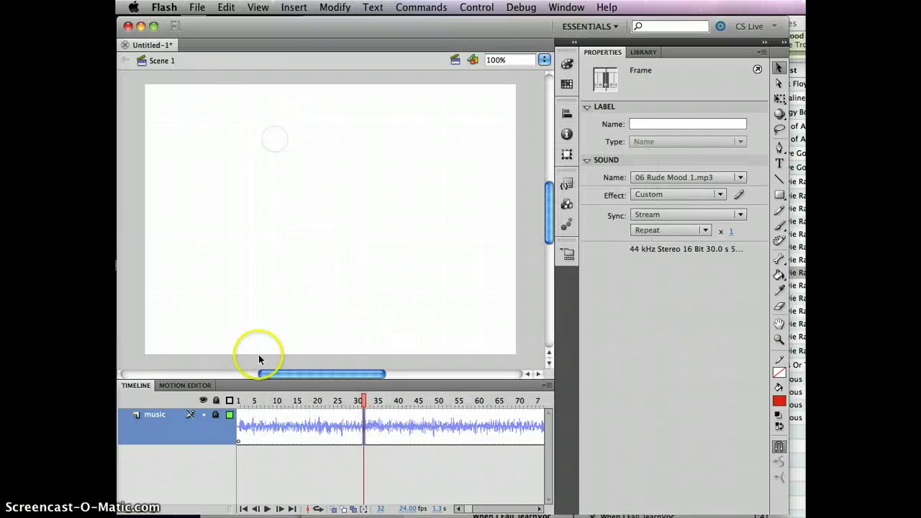
# Add a custom fade-out on both sound channels, falling from full volume at about 28.5 seconds to silence at the sound's end
pyautogui.click(437, 427)
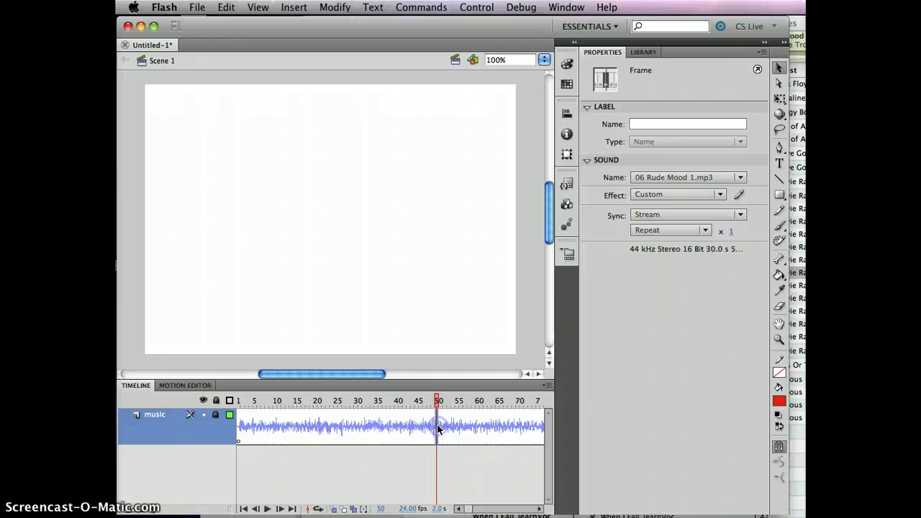
pyautogui.click(738, 197)
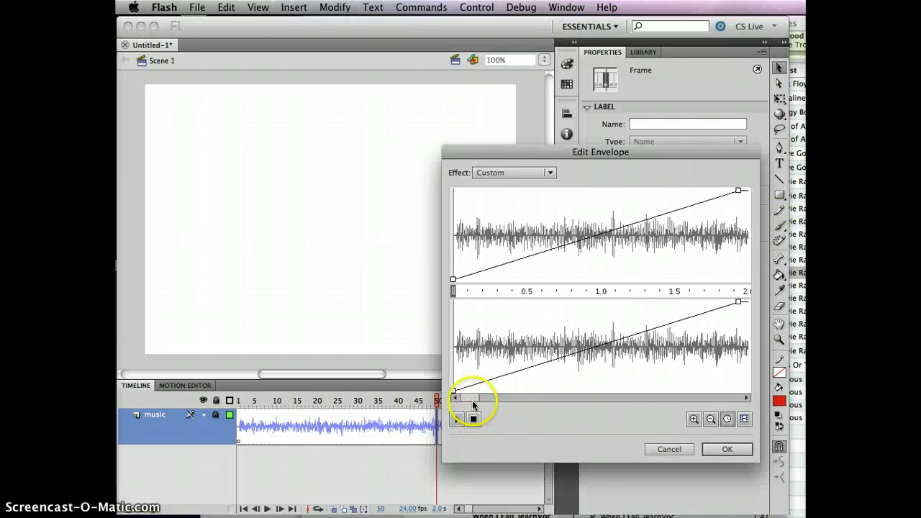
pyautogui.moveTo(472, 401); pyautogui.dragTo(740, 394)
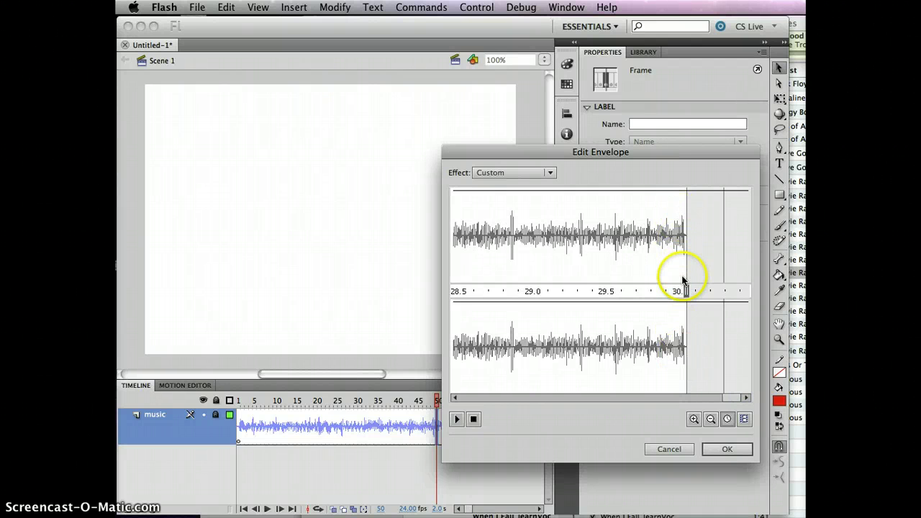
pyautogui.moveTo(685, 285); pyautogui.dragTo(517, 286)
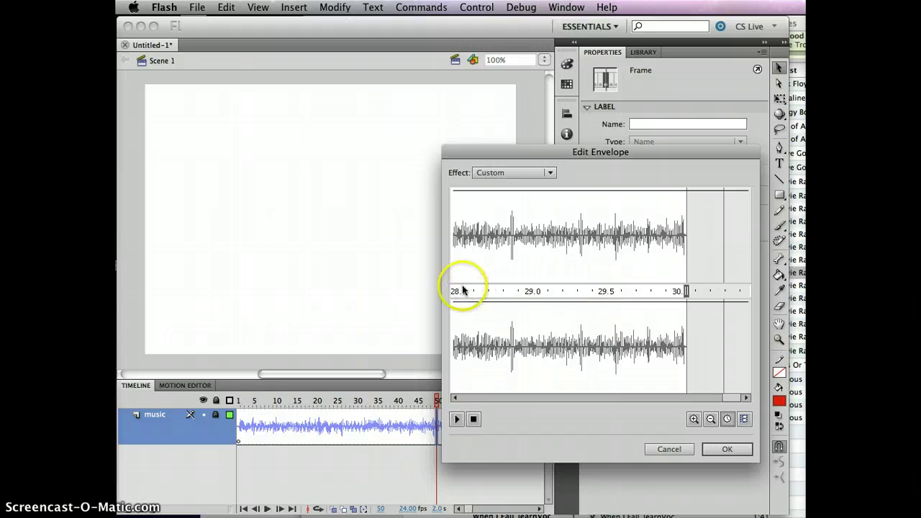
pyautogui.click(455, 193)
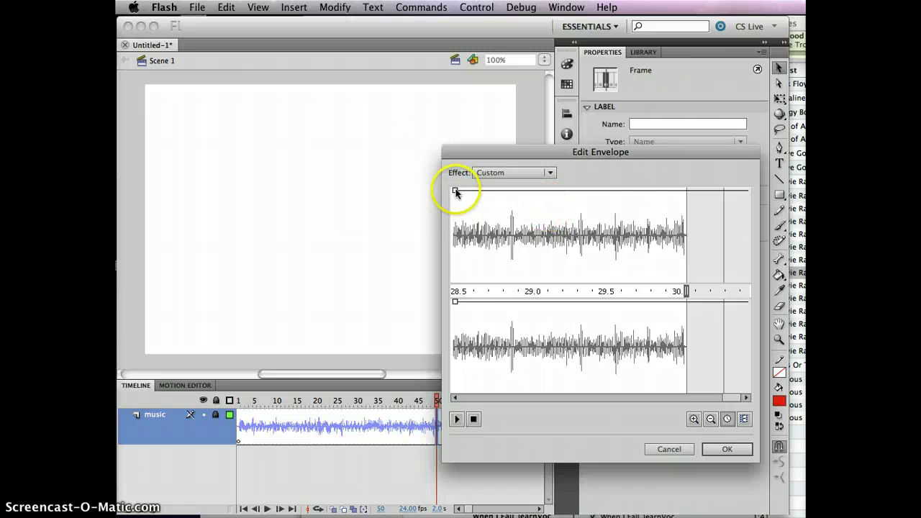
pyautogui.click(687, 191)
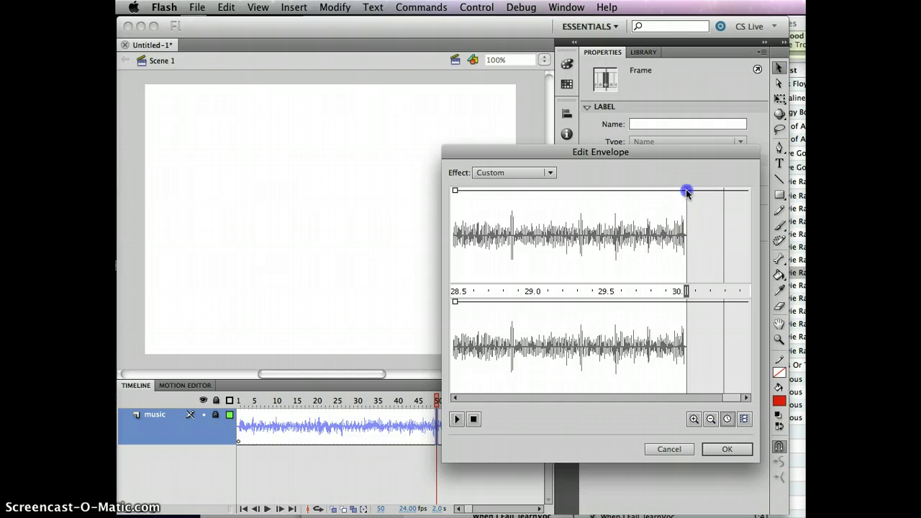
pyautogui.moveTo(687, 191); pyautogui.dragTo(689, 396)
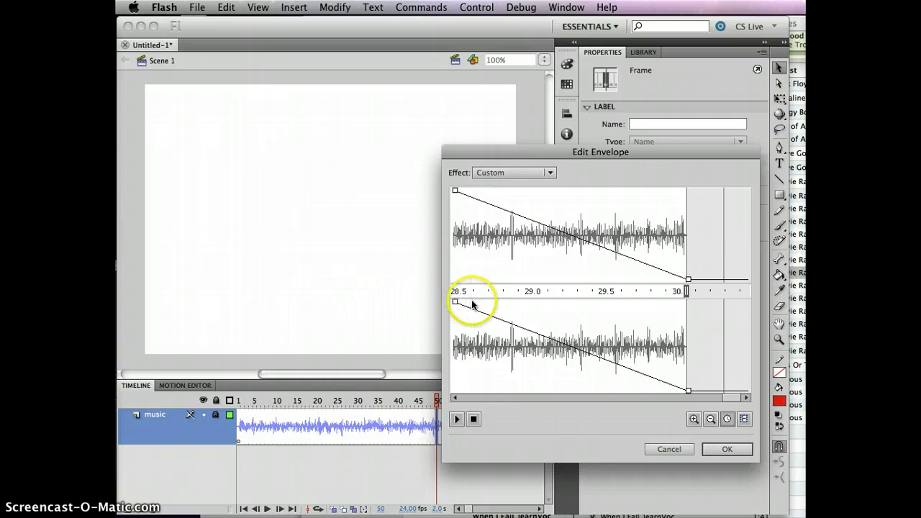
pyautogui.click(727, 448)
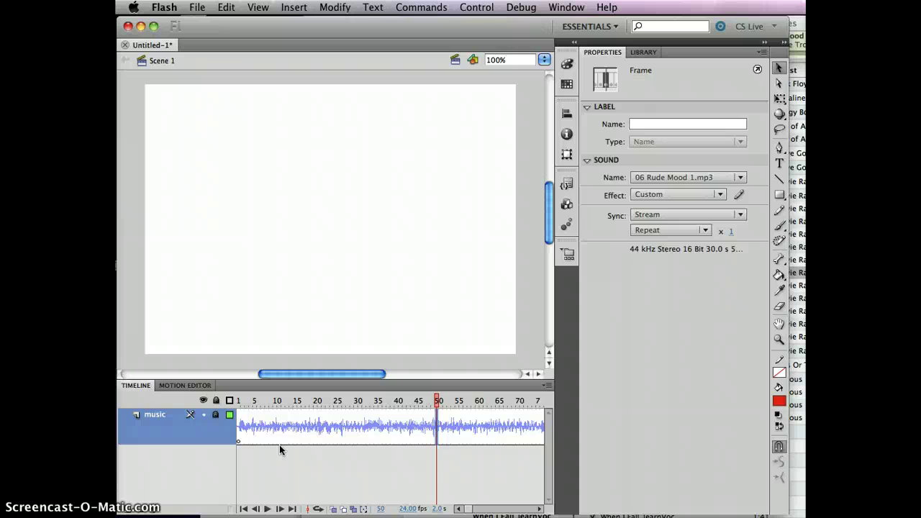
# Test the movie to hear the fade-out, and return to the document
pyautogui.press('super+Return')
pyautogui.click(468, 292)
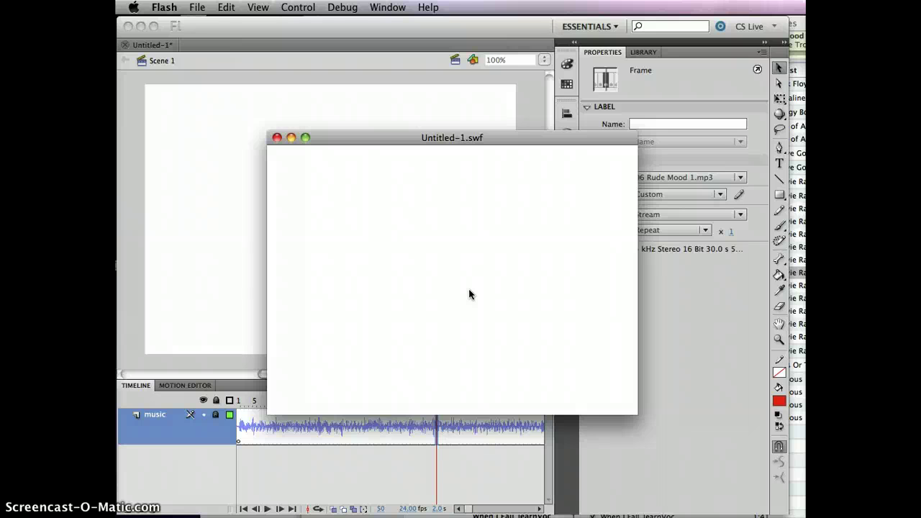
pyautogui.click(354, 387)
pyautogui.click(270, 482)
pyautogui.click(243, 475)
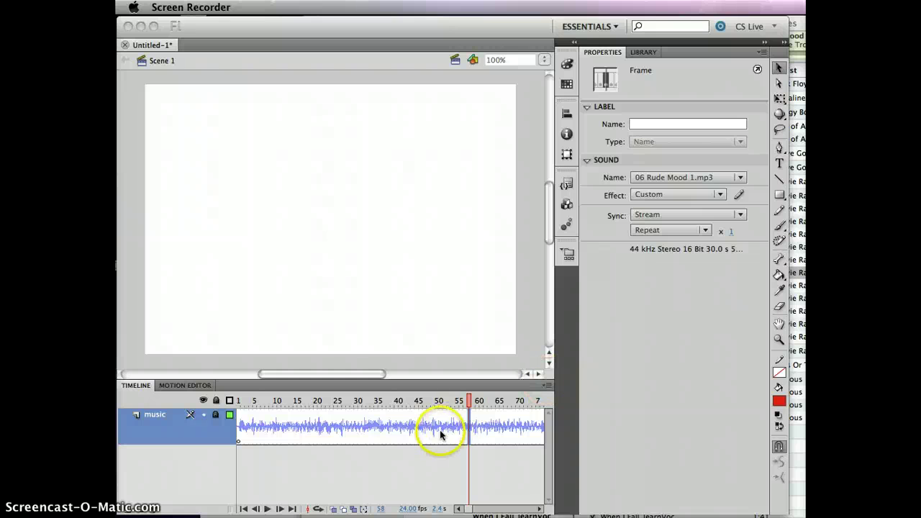
# Reopen the envelope editor from frame 51 of the music layer and examine the fade-out at several zoom levels
pyautogui.click(441, 435)
pyautogui.click(439, 429)
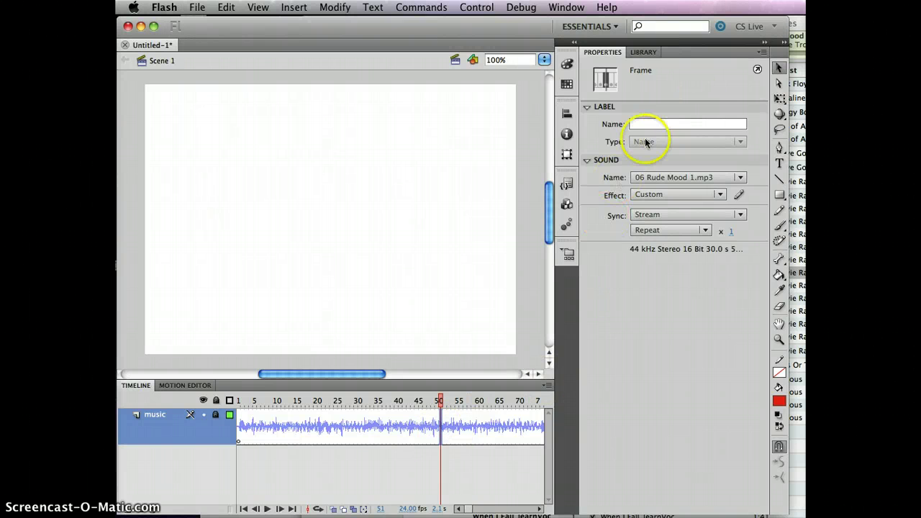
pyautogui.click(739, 195)
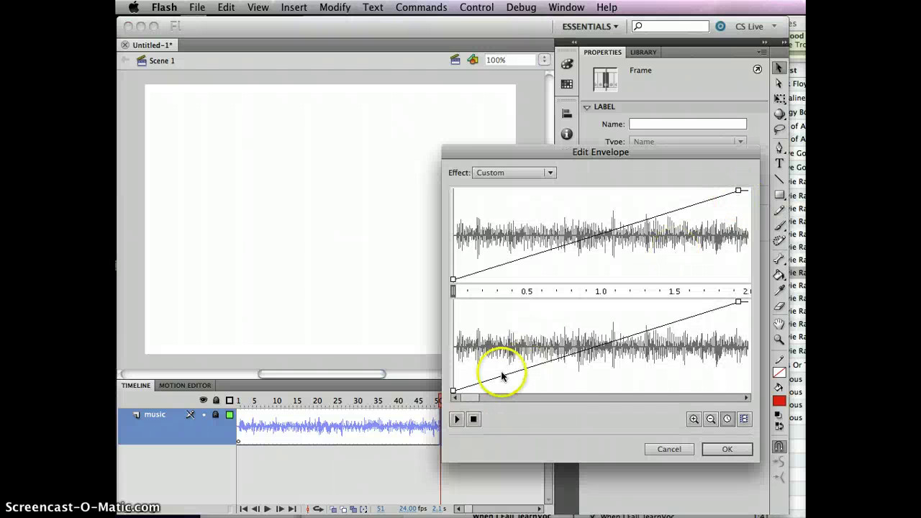
pyautogui.moveTo(468, 396); pyautogui.dragTo(744, 397)
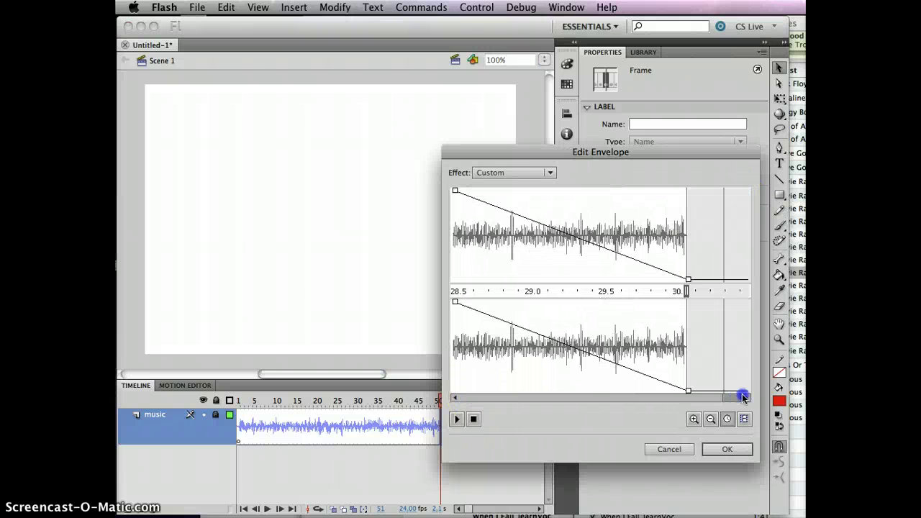
pyautogui.click(710, 419)
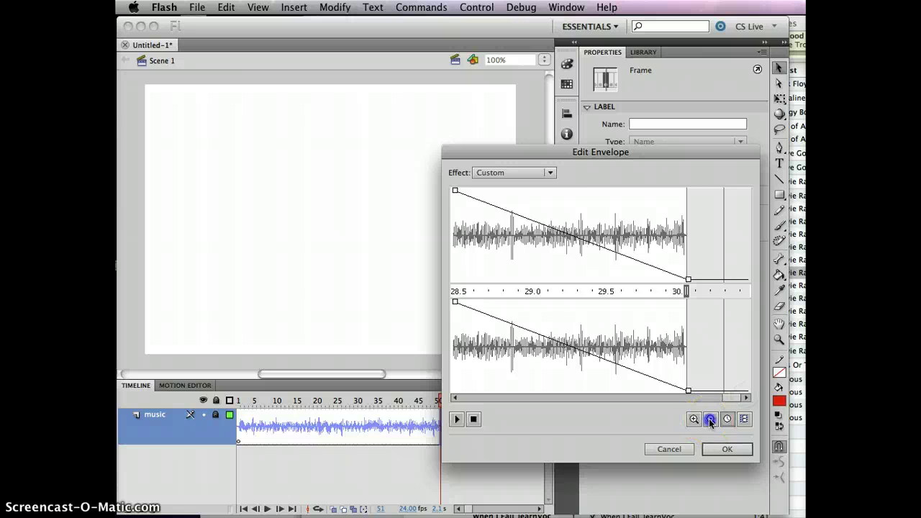
pyautogui.click(709, 419)
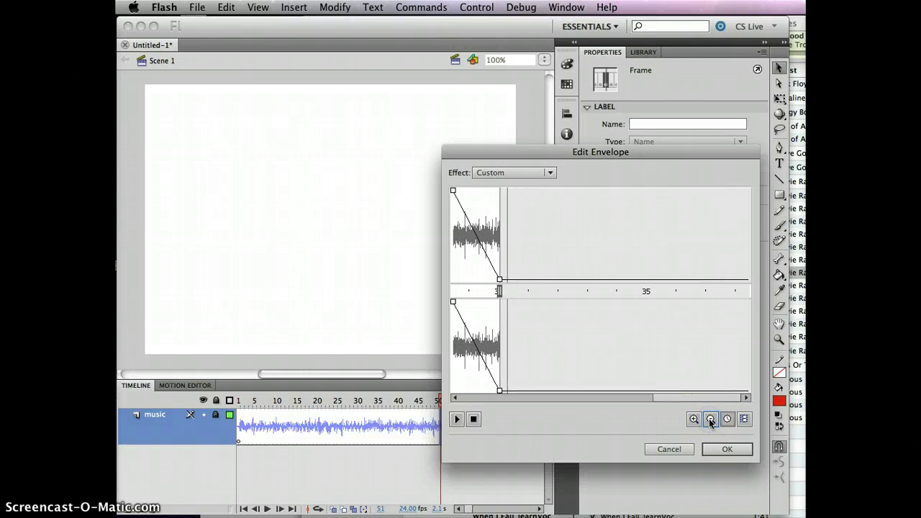
pyautogui.click(694, 421)
pyautogui.click(694, 420)
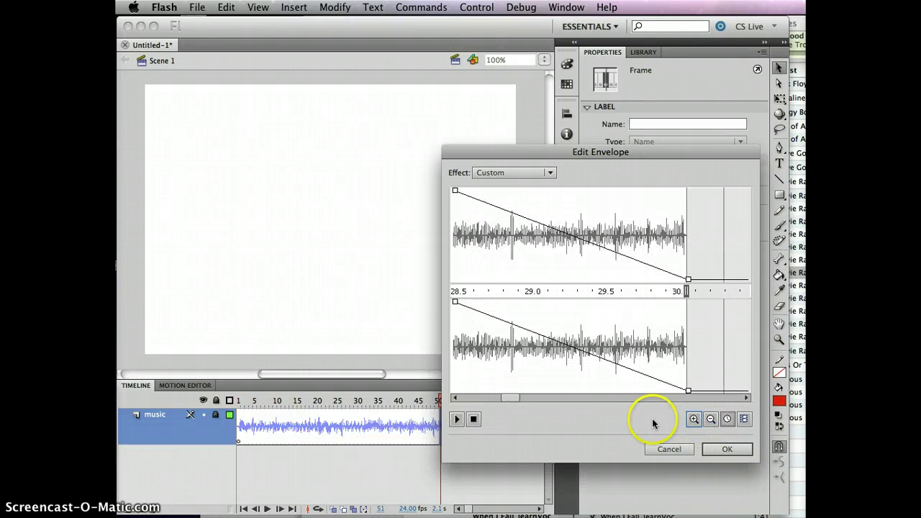
# Try to move the start of the fade-out earlier, to about 28 seconds, on both sound channels
pyautogui.click(710, 419)
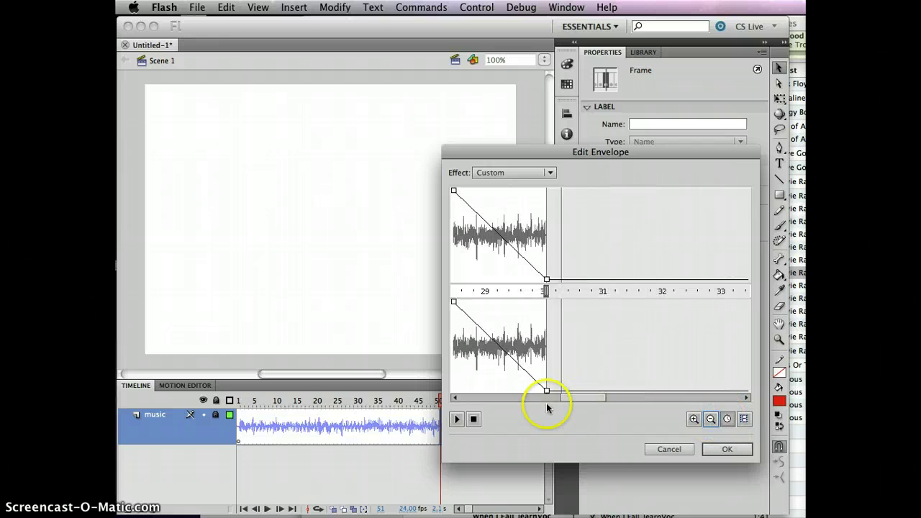
pyautogui.moveTo(587, 397); pyautogui.dragTo(712, 397)
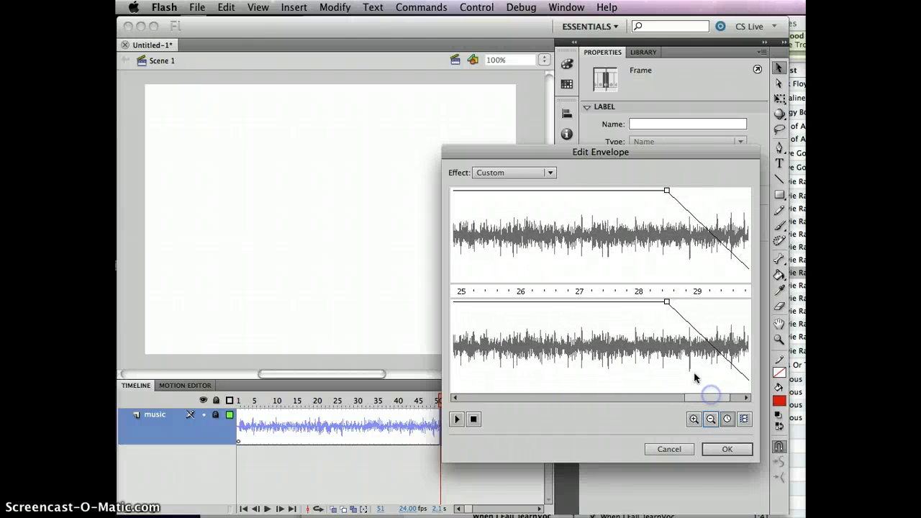
pyautogui.moveTo(669, 304); pyautogui.dragTo(646, 302)
pyautogui.click(668, 192)
pyautogui.moveTo(668, 192); pyautogui.dragTo(641, 191)
pyautogui.moveTo(667, 305); pyautogui.dragTo(641, 303)
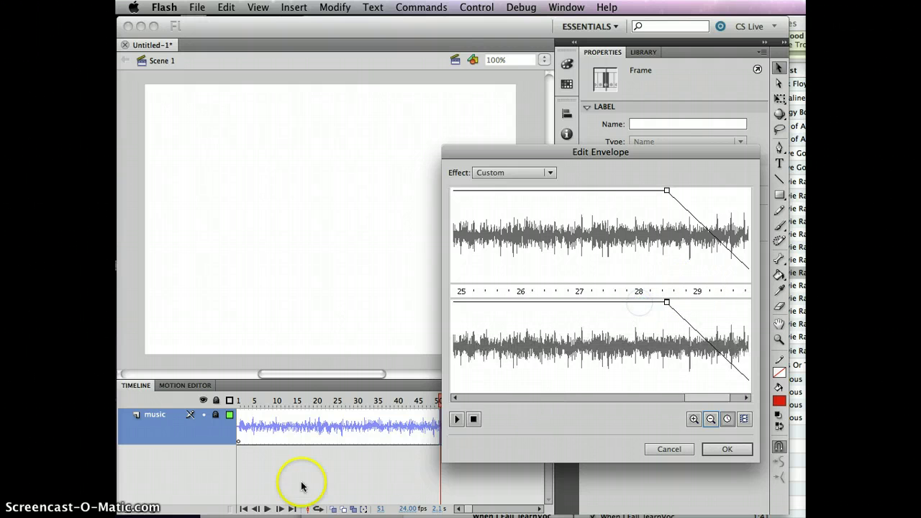